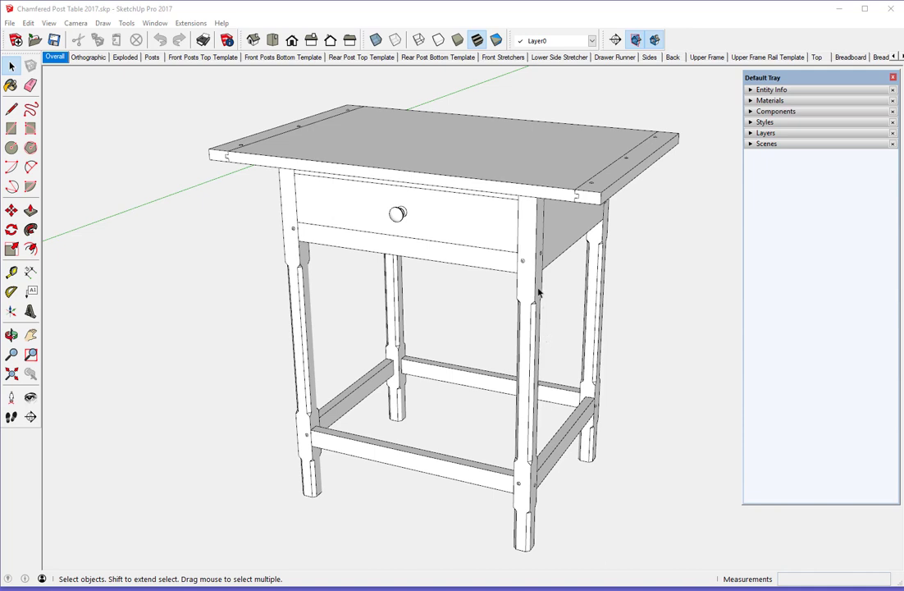
Start a new empty model after looking over the finished table.
middle_drag(535, 275, 571, 247)
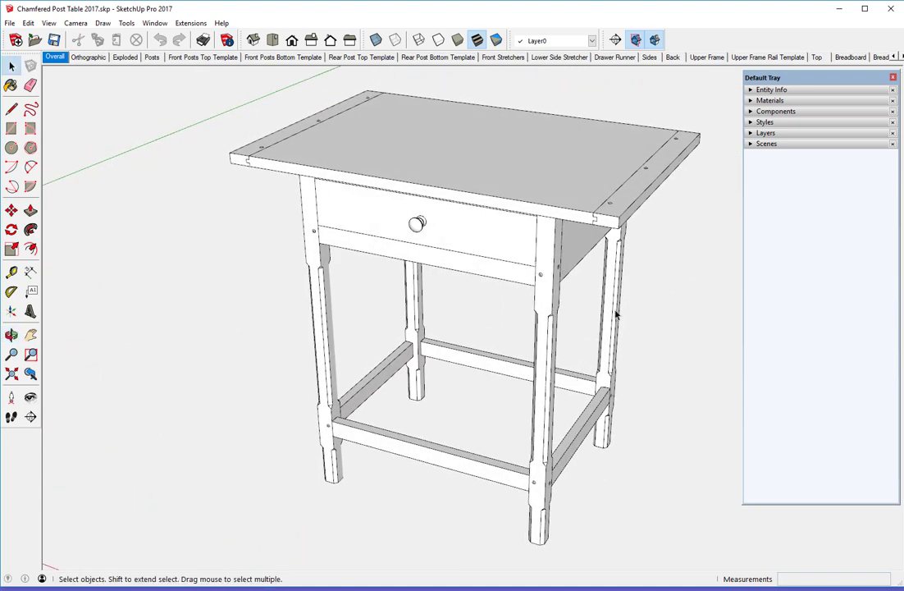
middle_drag(549, 317, 563, 304)
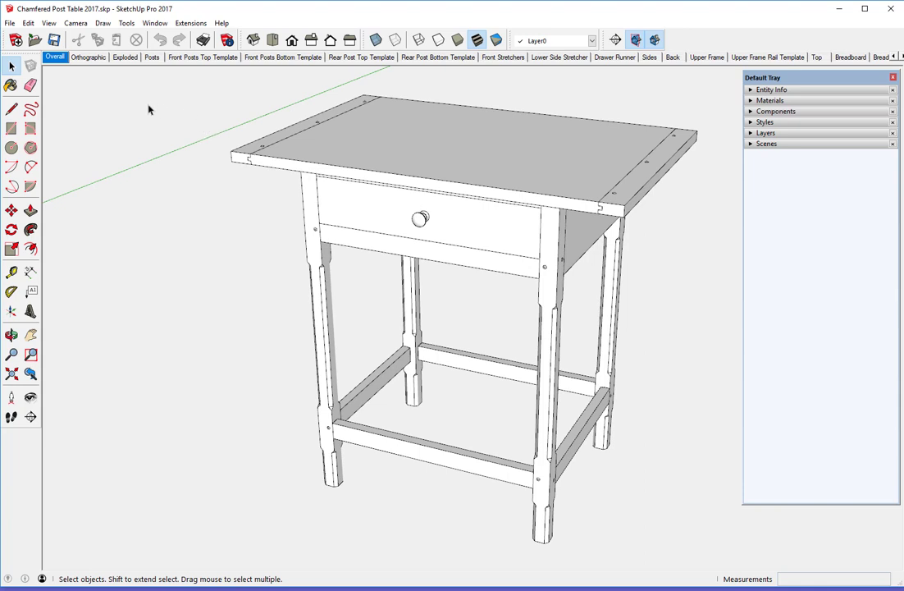
click(15, 41)
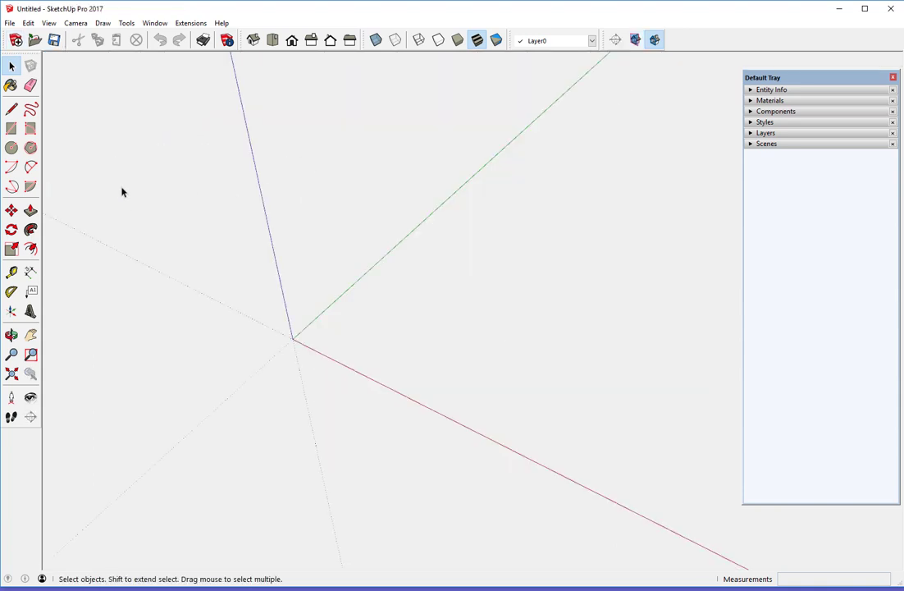
Draw a 1 1/4 by 1 1/4 inch square at the origin and zoom to fit it.
click(12, 128)
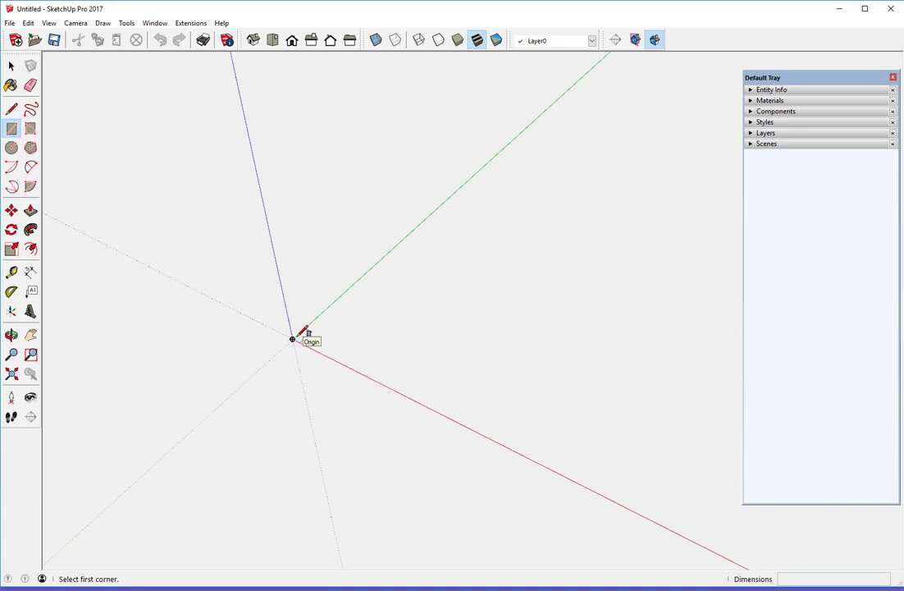
click(293, 338)
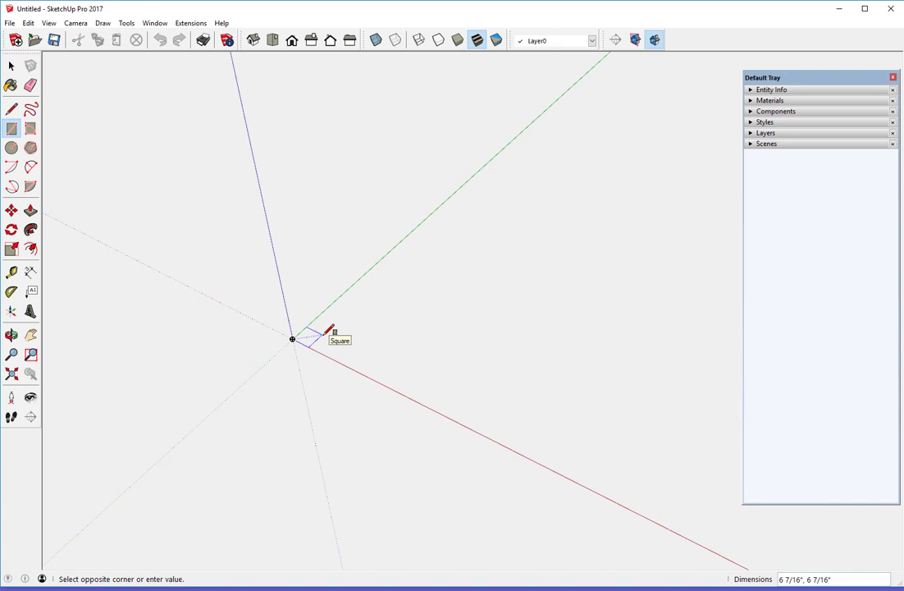
text(1 1/4, 1 1/4)
key(Return)
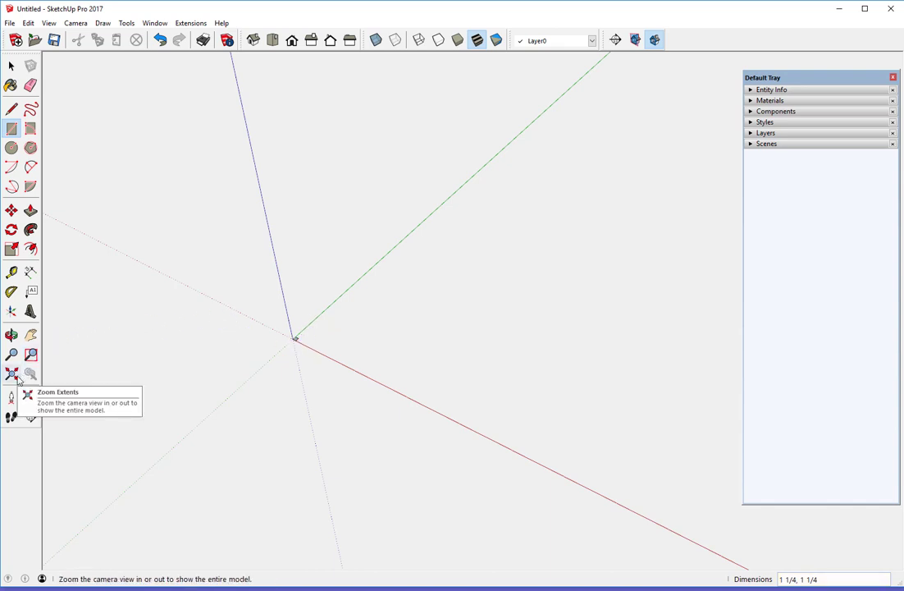
click(12, 375)
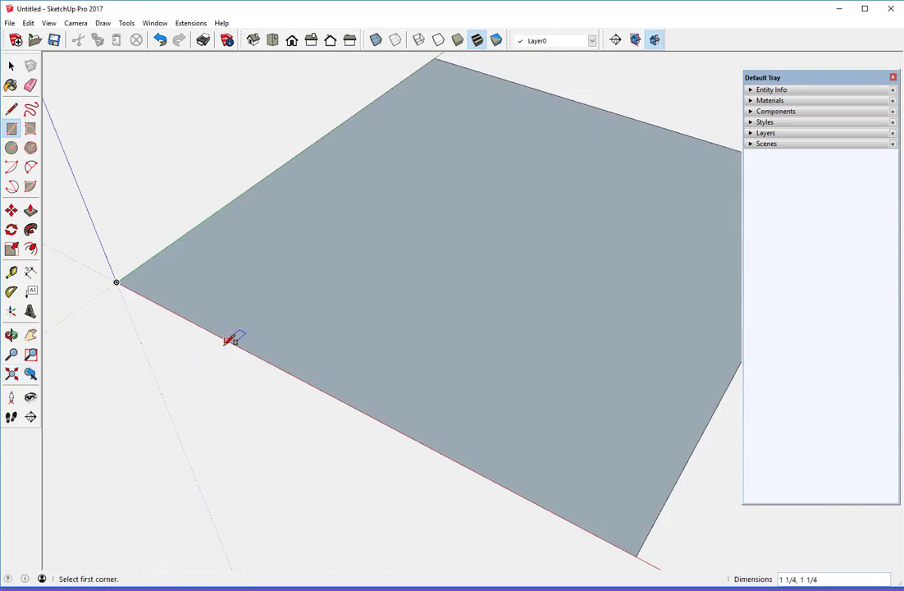
scroll(234, 339, down, 2)
scroll(234, 339, down, 3)
scroll(226, 342, down, 4)
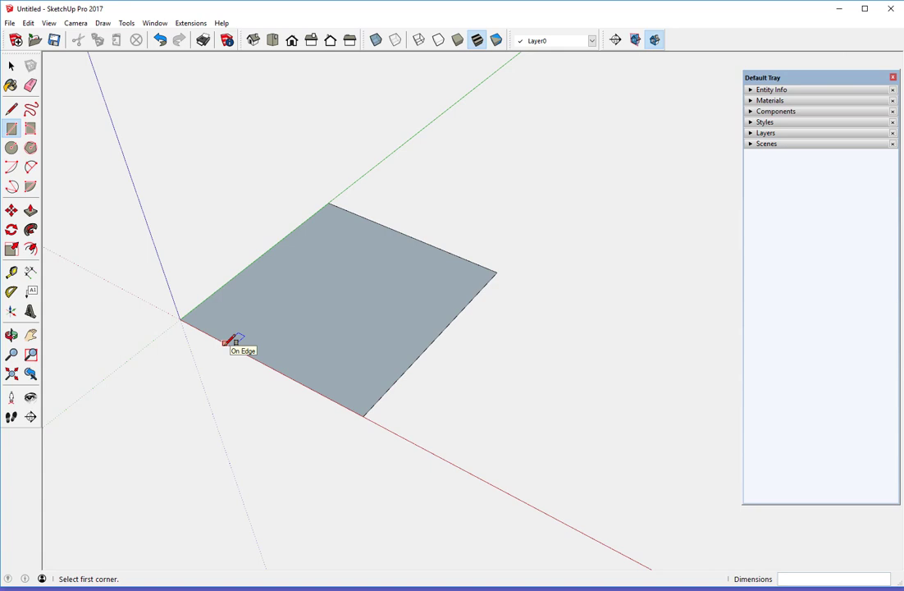
scroll(226, 342, down, 1)
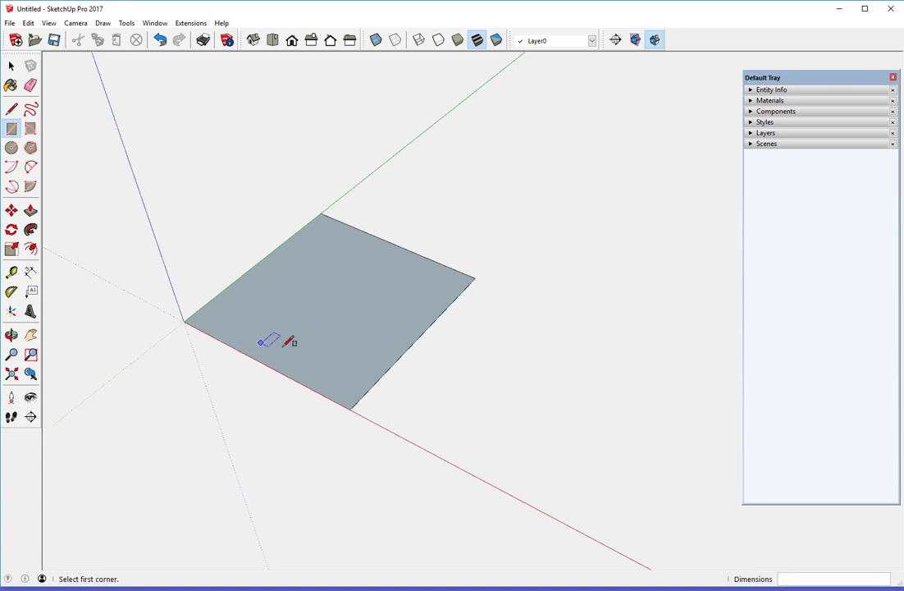
scroll(306, 348, down, 3)
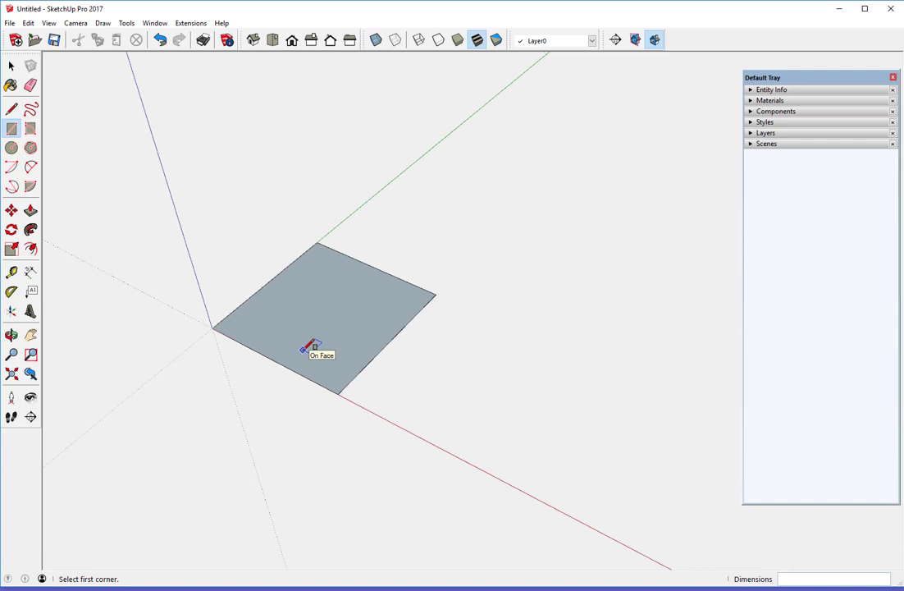
scroll(328, 352, down, 1)
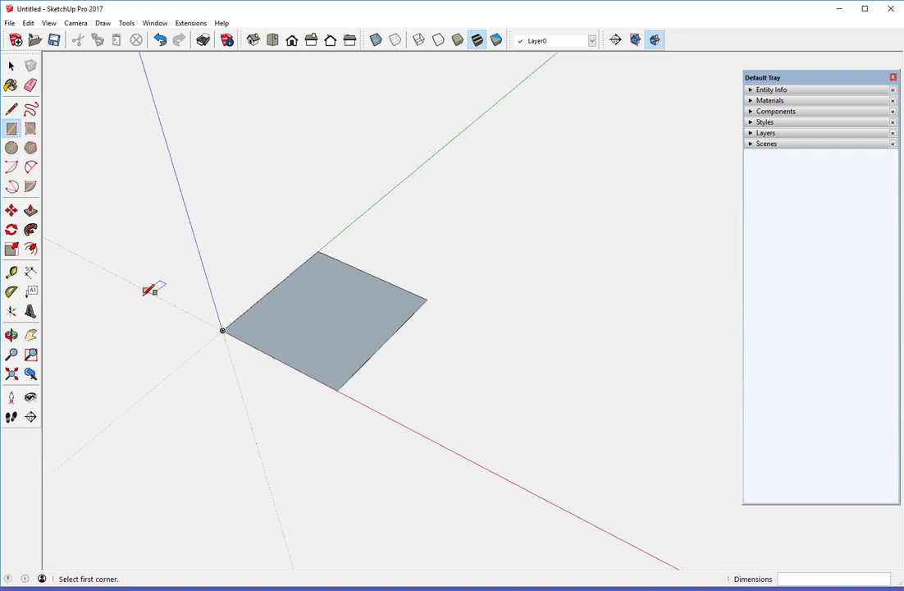
Select the 1 1/4 inch square face with its edges and make it a component named Leg.
click(11, 66)
double_click(356, 335)
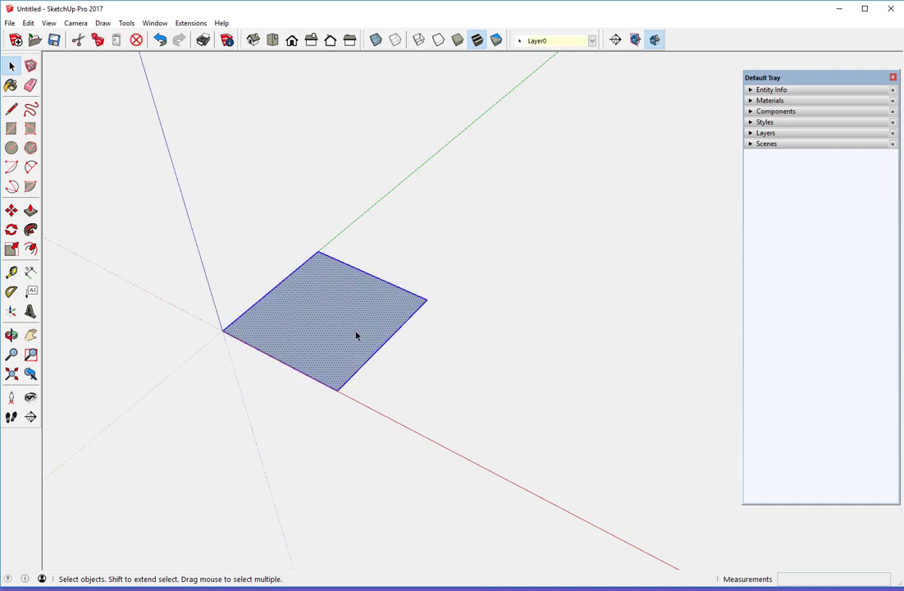
right_click(357, 336)
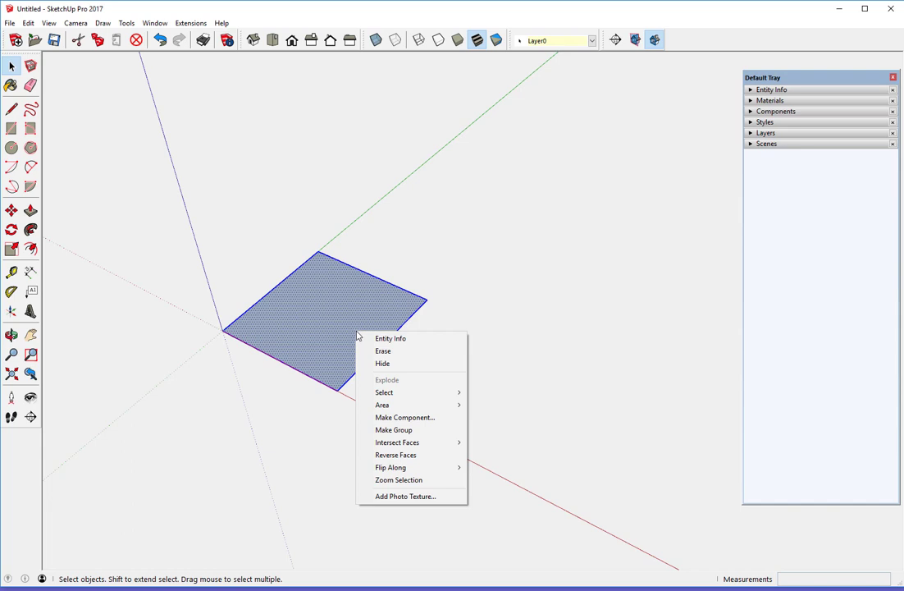
click(404, 417)
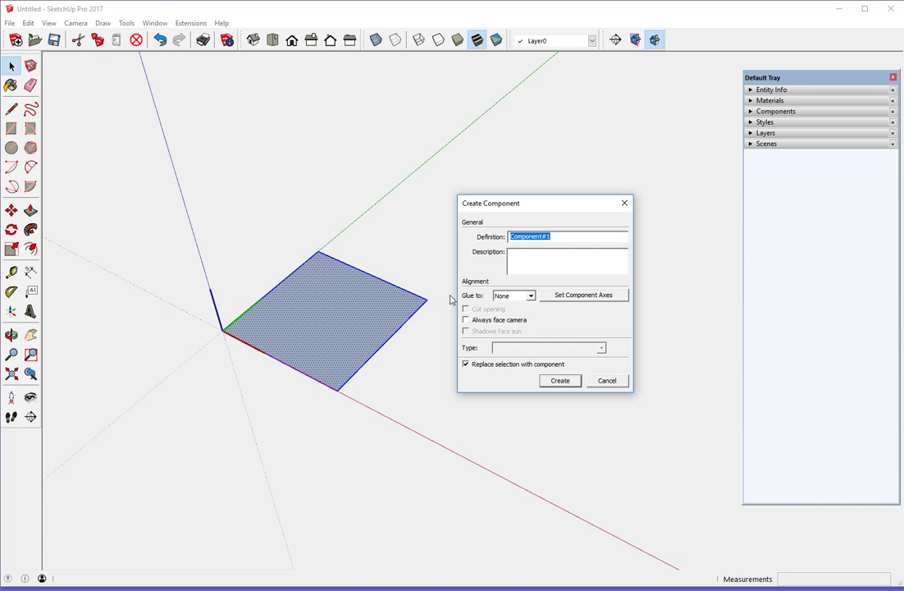
text(Leg)
key(Return)
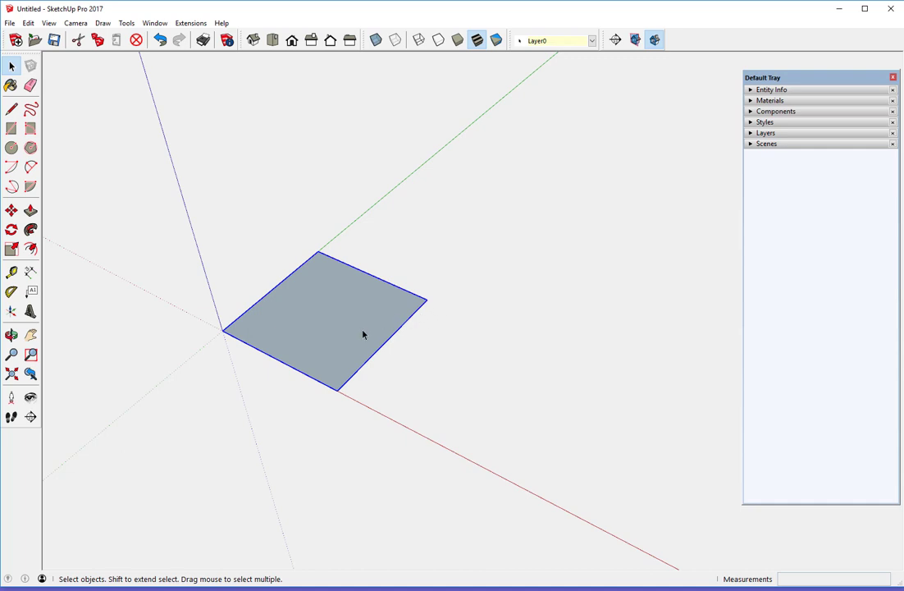
scroll(360, 353, down, 1)
scroll(361, 353, down, 1)
scroll(360, 353, down, 2)
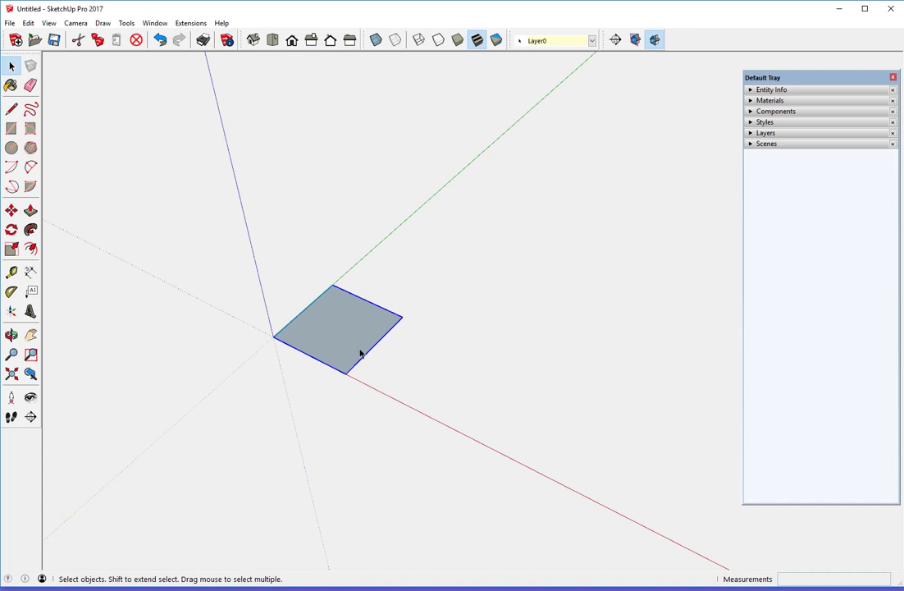
scroll(360, 353, down, 2)
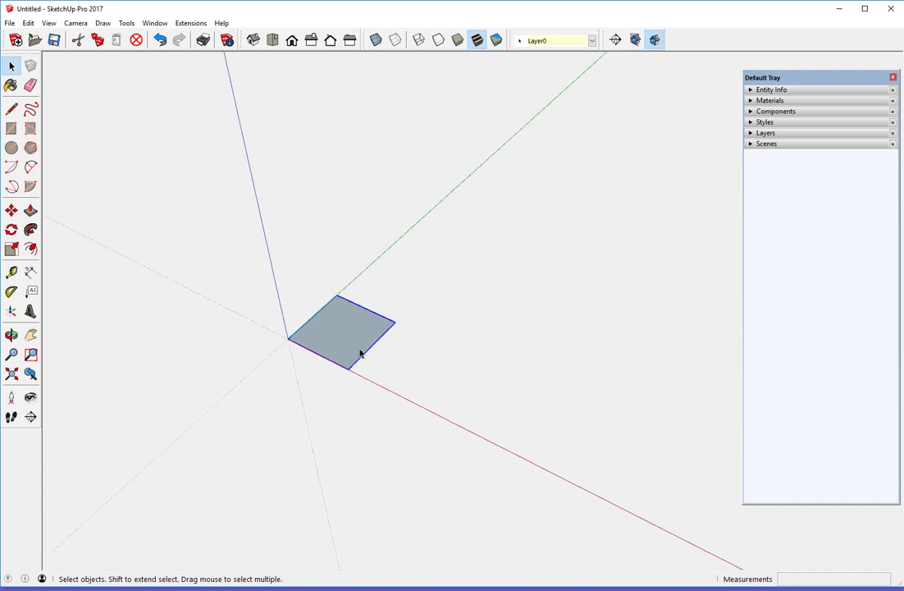
scroll(360, 353, down, 1)
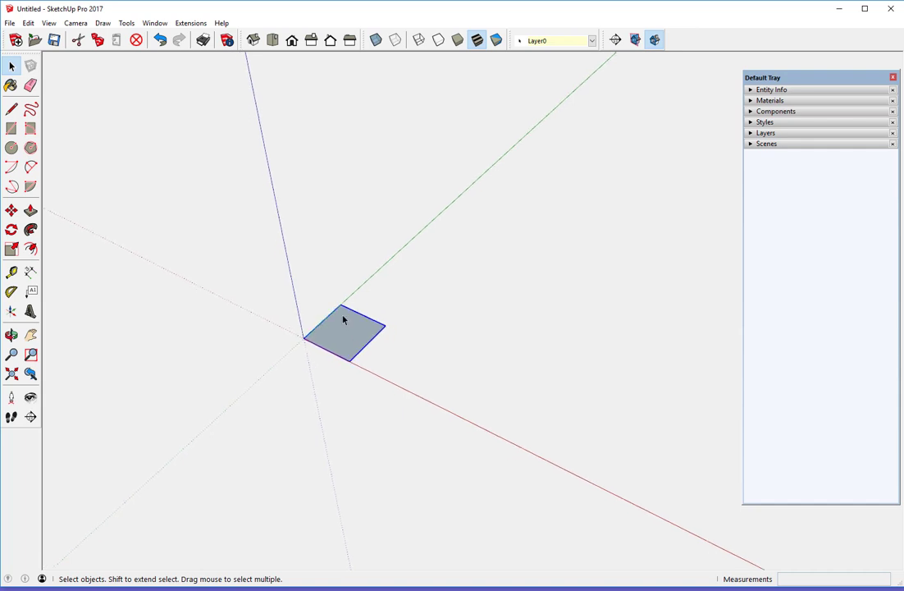
scroll(344, 320, down, 1)
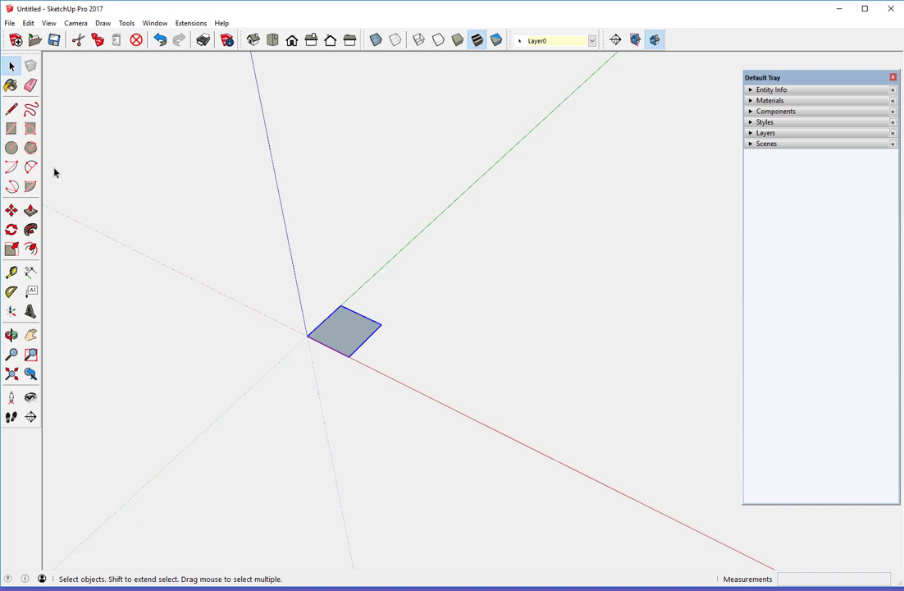
Edit the Leg component and push/pull its square face up 26 1/2 inches.
right_click(343, 337)
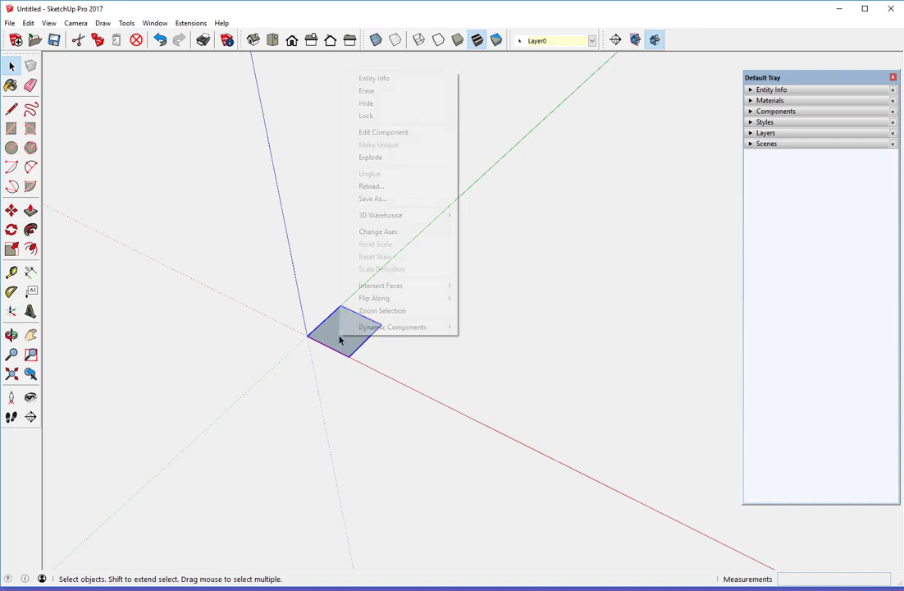
click(382, 132)
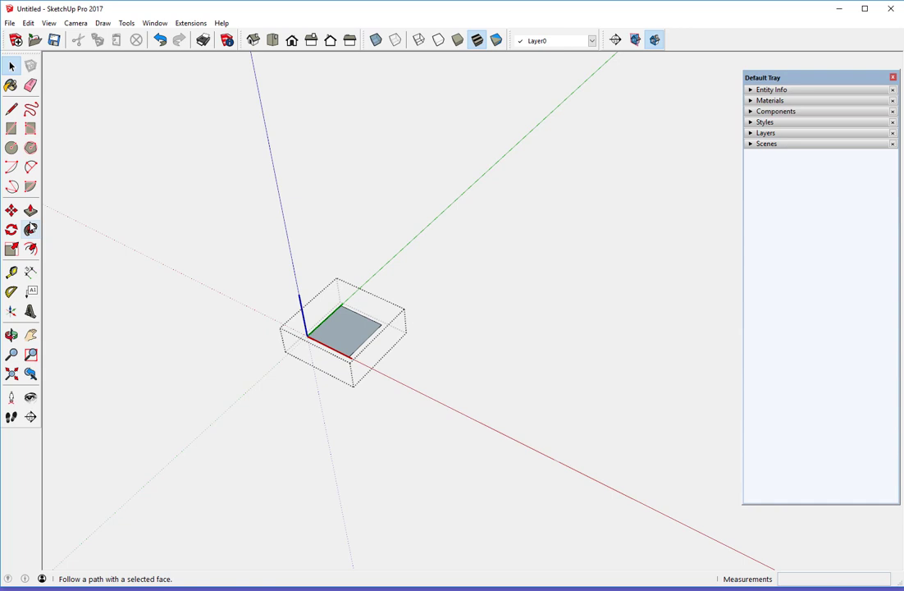
click(31, 212)
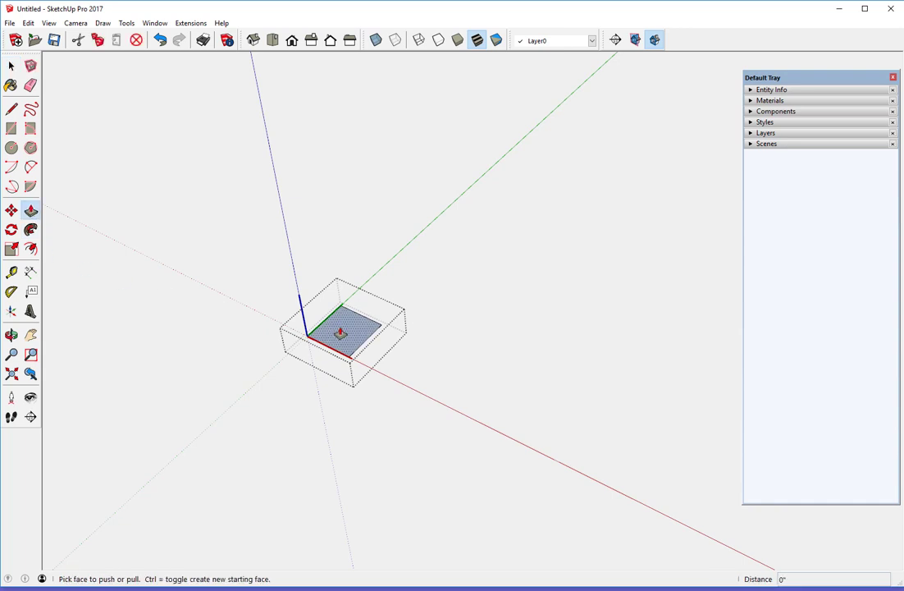
click(343, 333)
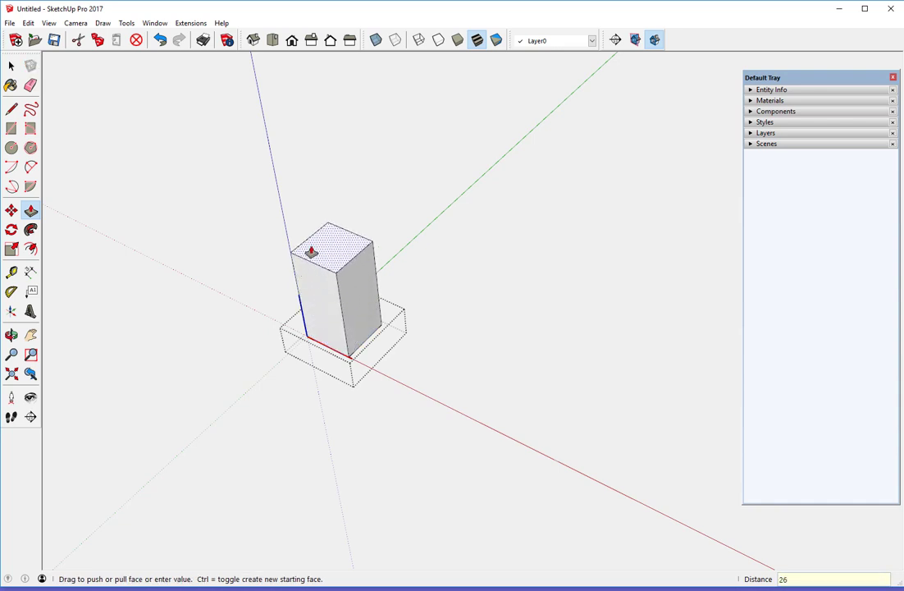
text(26 1/2)
key(Return)
Close the Leg component after checking the new post.
scroll(354, 368, down, 3)
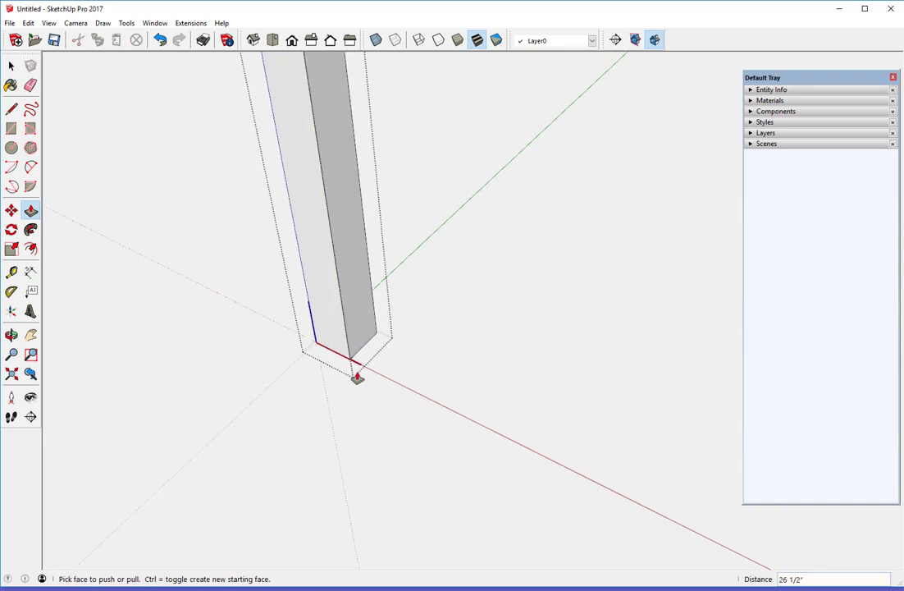
scroll(357, 380, down, 6)
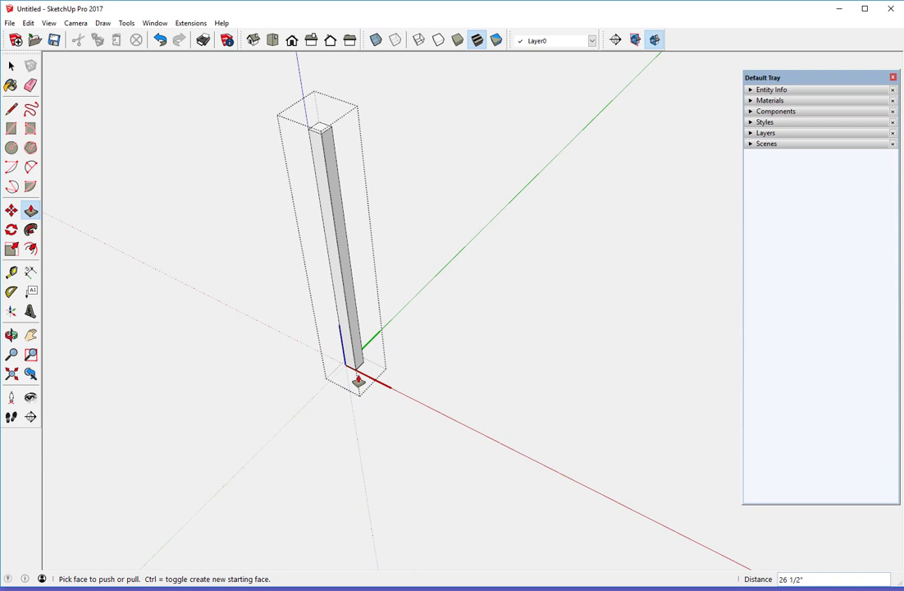
middle_drag(343, 341, 369, 310)
right_click(230, 196)
click(251, 201)
middle_drag(323, 233, 325, 171)
key(p)
scroll(329, 191, down, 2)
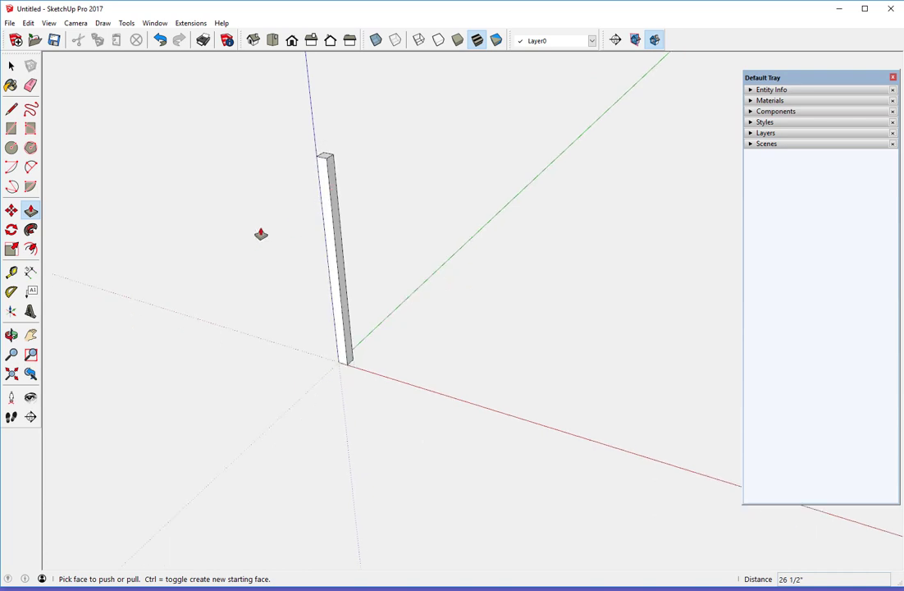
Move the Leg post a short distance from the origin along the red axis.
click(12, 211)
click(336, 363)
click(378, 374)
click(377, 373)
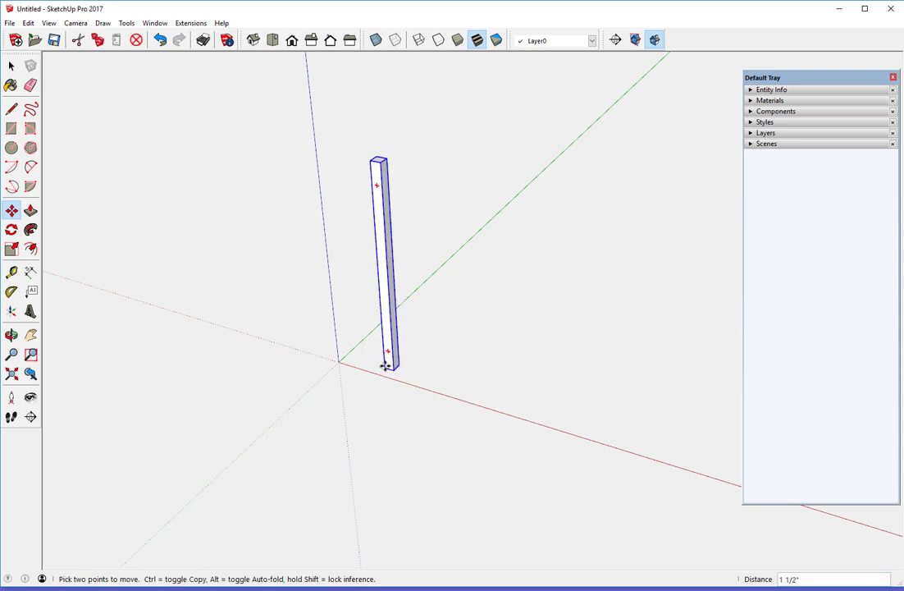
click(387, 364)
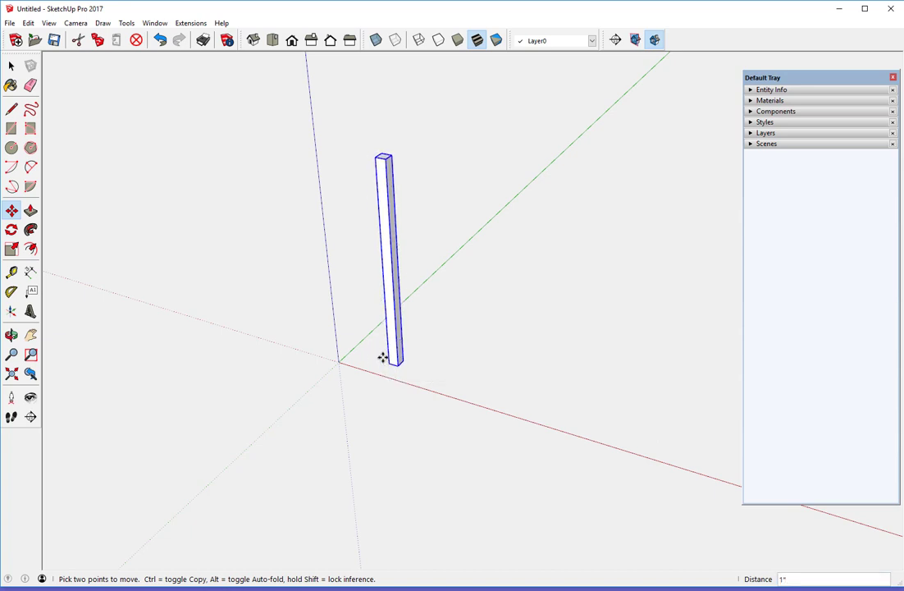
click(369, 301)
middle_drag(307, 240, 559, 212)
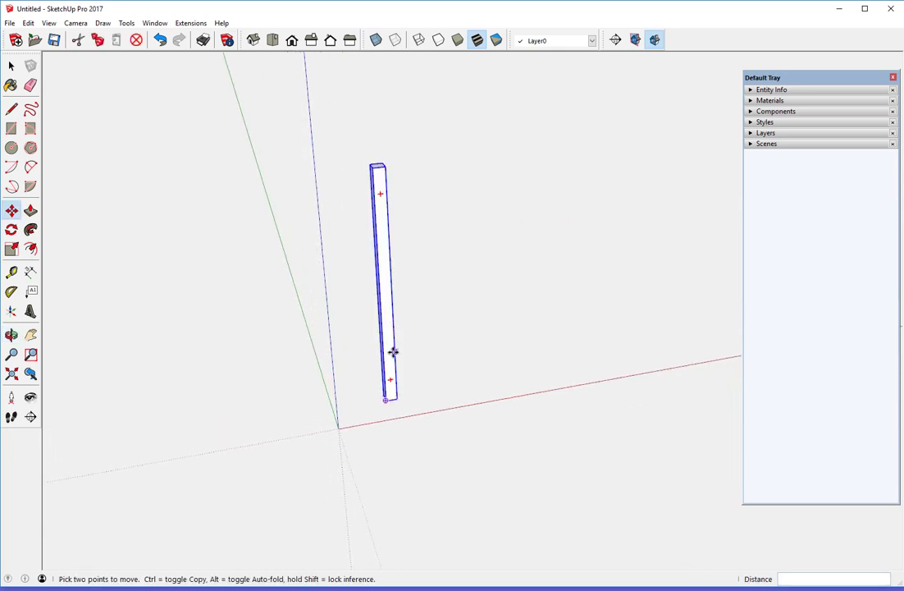
scroll(394, 352, up, 3)
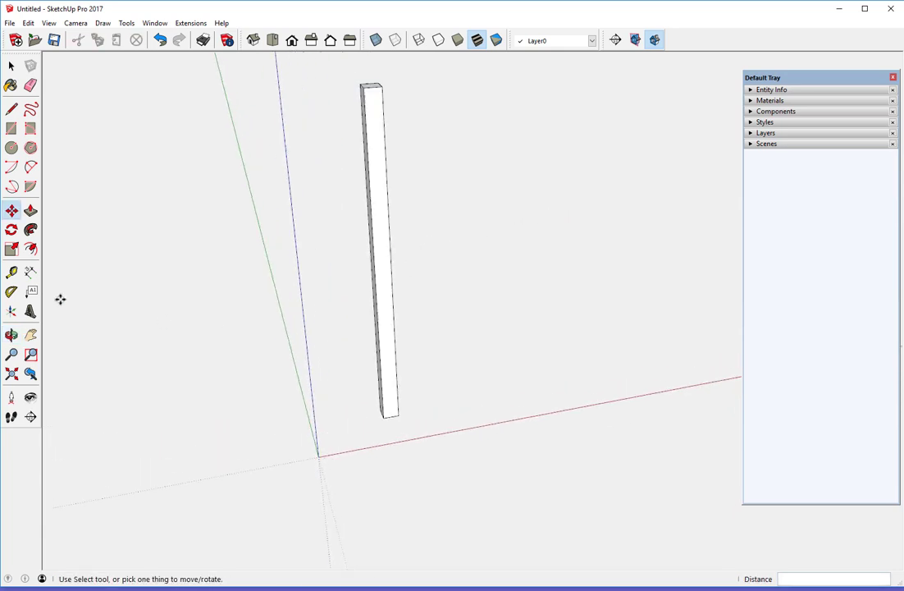
Place a guide line 19 1/8 inches from the leg's edge along the red axis.
click(11, 272)
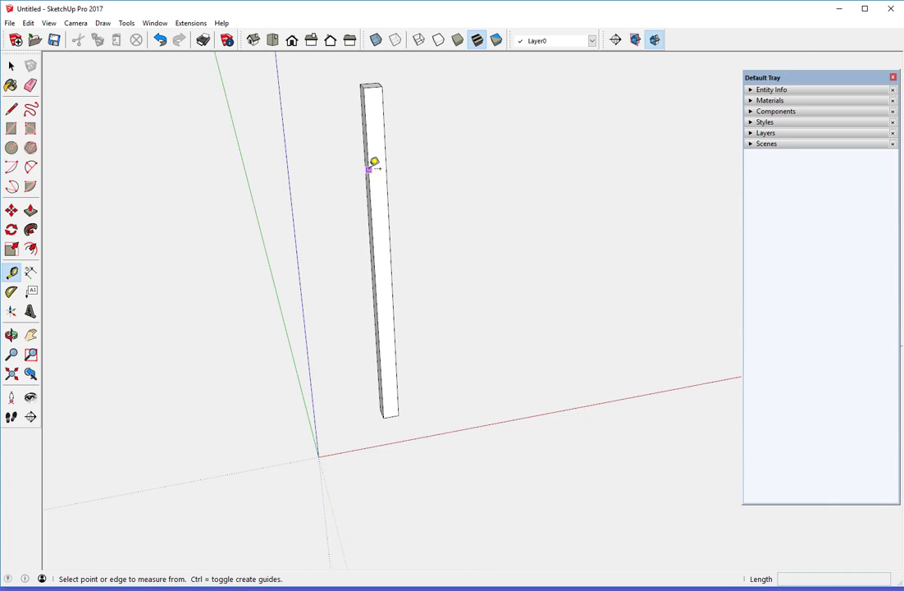
click(369, 169)
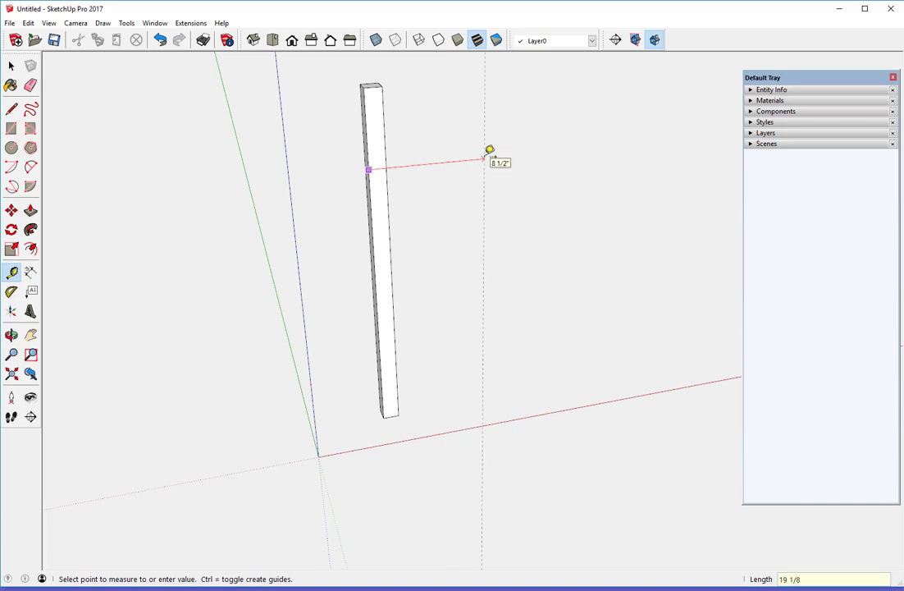
key(Return)
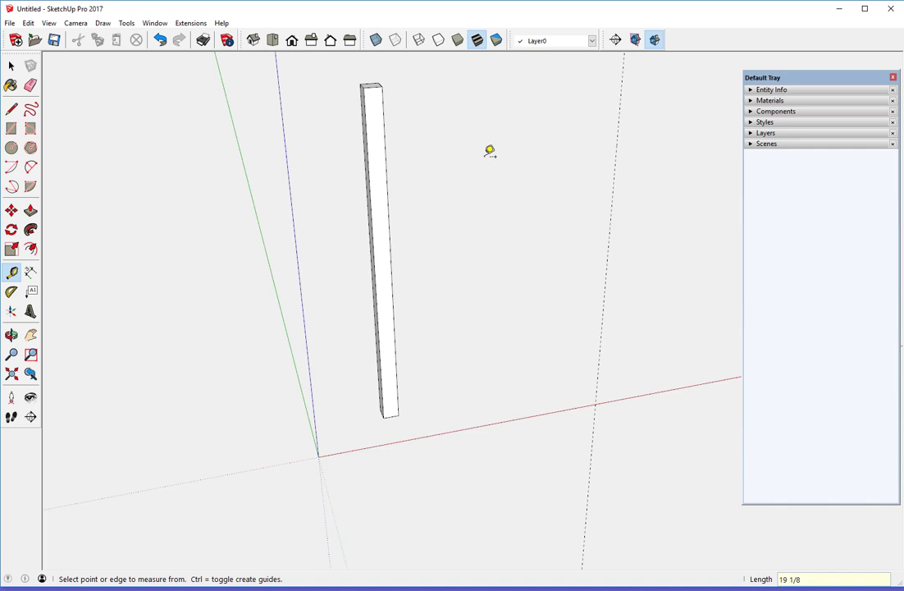
key(o)
drag(378, 262, 344, 265)
Copy the leg from its bottom corner onto the 19 1/8 inch guide line.
key(t)
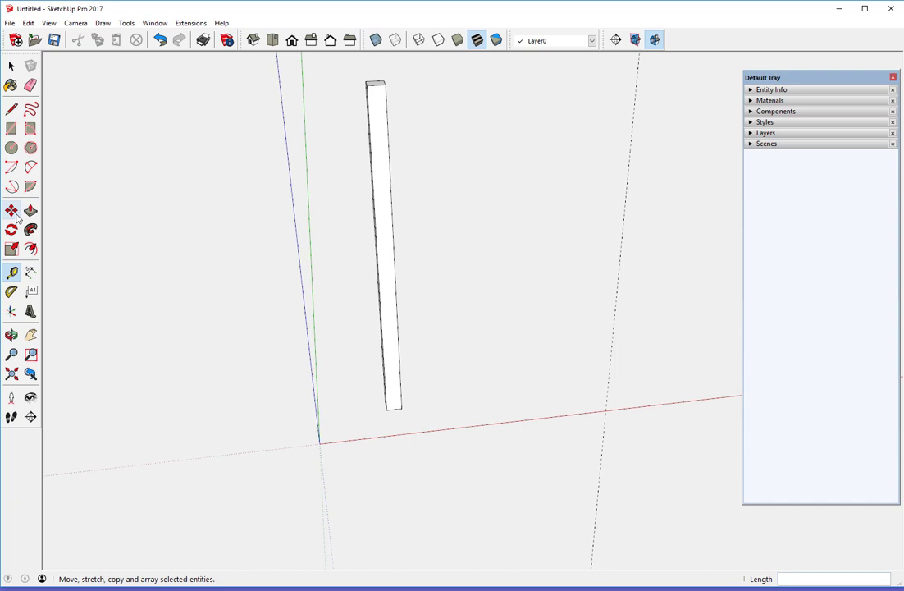
click(14, 213)
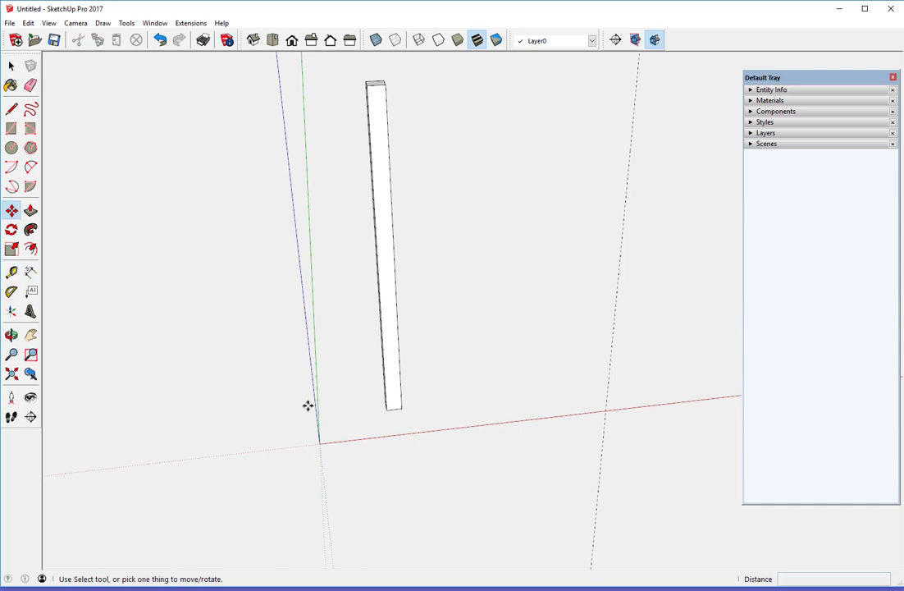
click(386, 410)
key(ctrl)
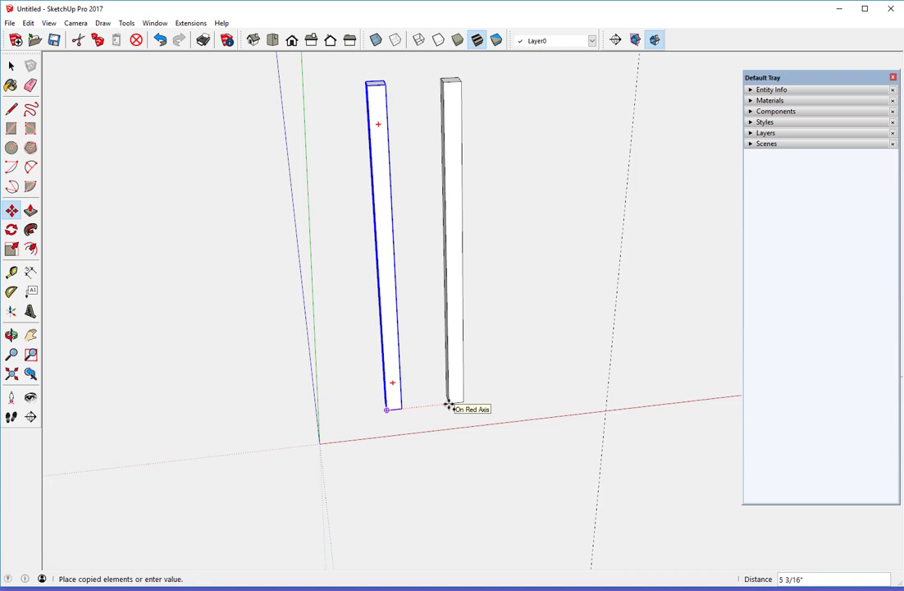
key(Escape)
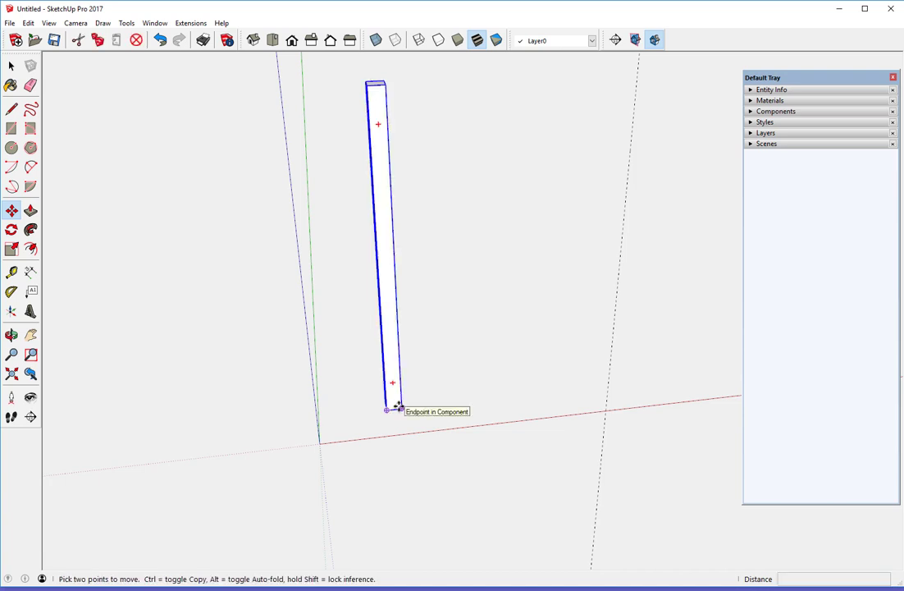
click(399, 407)
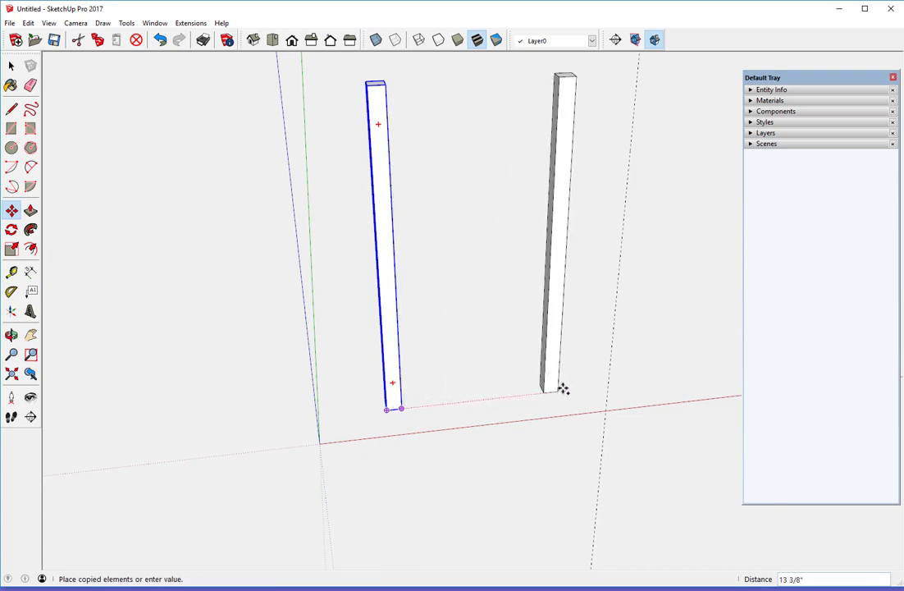
click(607, 384)
mouse_move(612, 365)
middle_down()
mouse_move(600, 375)
mouse_move(601, 363)
middle_up()
Flip the copied leg along its red axis.
right_click(605, 344)
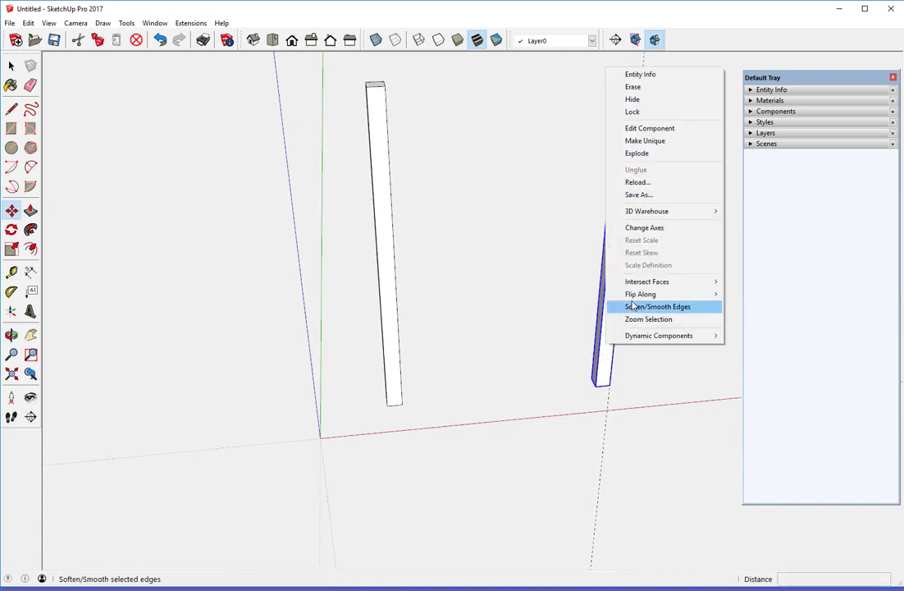
mouse_move(661, 297)
click(751, 294)
middle_drag(359, 407, 335, 428)
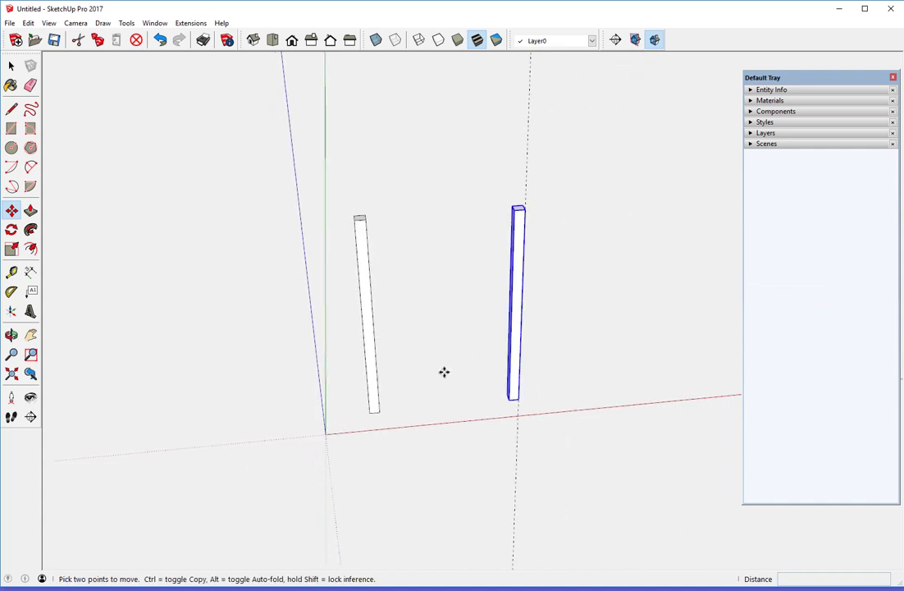
mouse_move(444, 372)
middle_down()
mouse_move(323, 390)
mouse_move(256, 382)
mouse_move(246, 361)
middle_up()
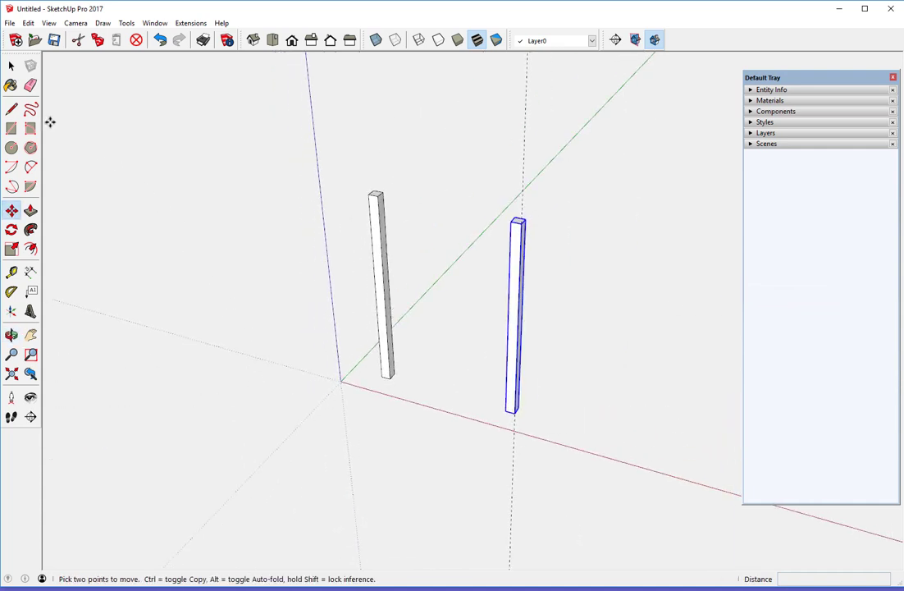
Erase the old 19 1/8 inch guide line.
click(31, 84)
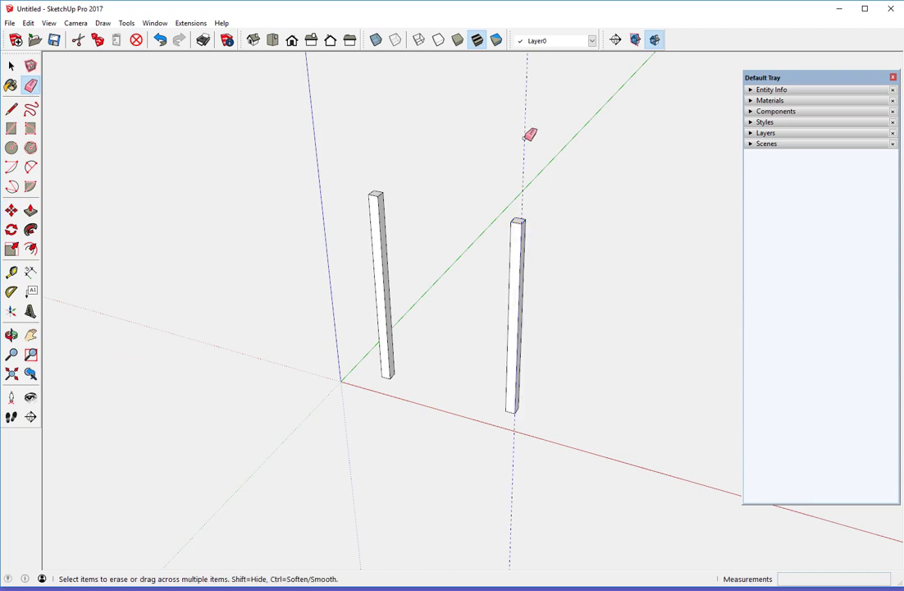
scroll(525, 226, up, 3)
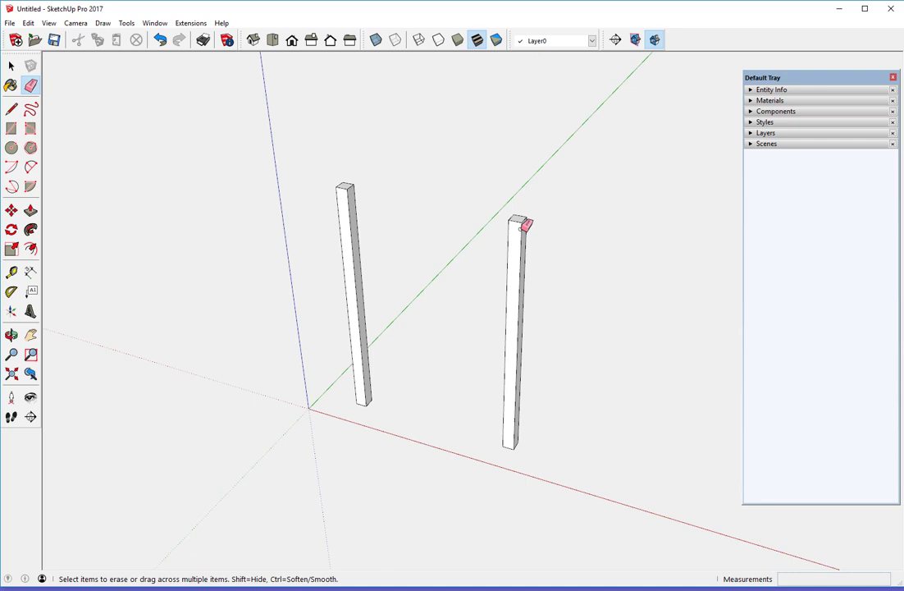
scroll(525, 223, up, 1)
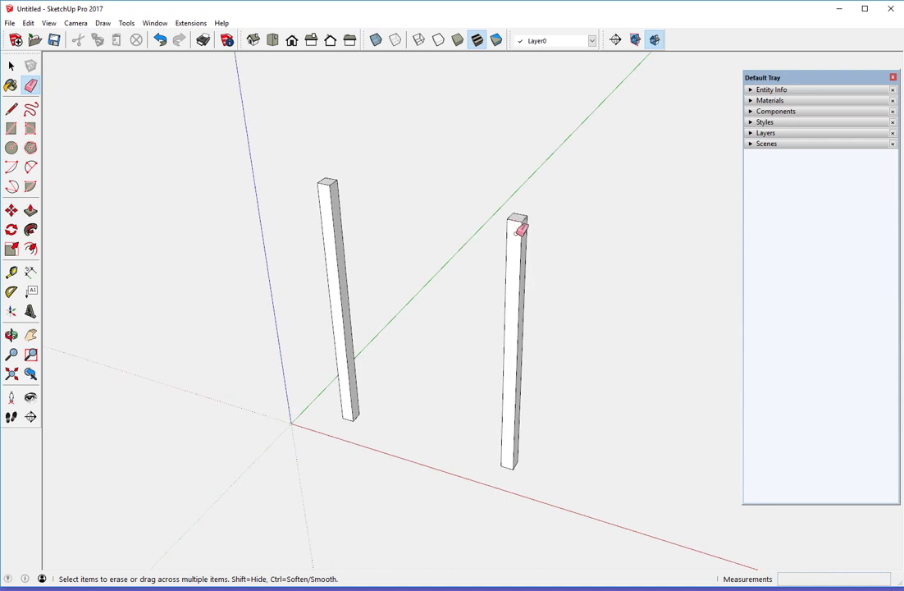
middle_drag(522, 230, 455, 249)
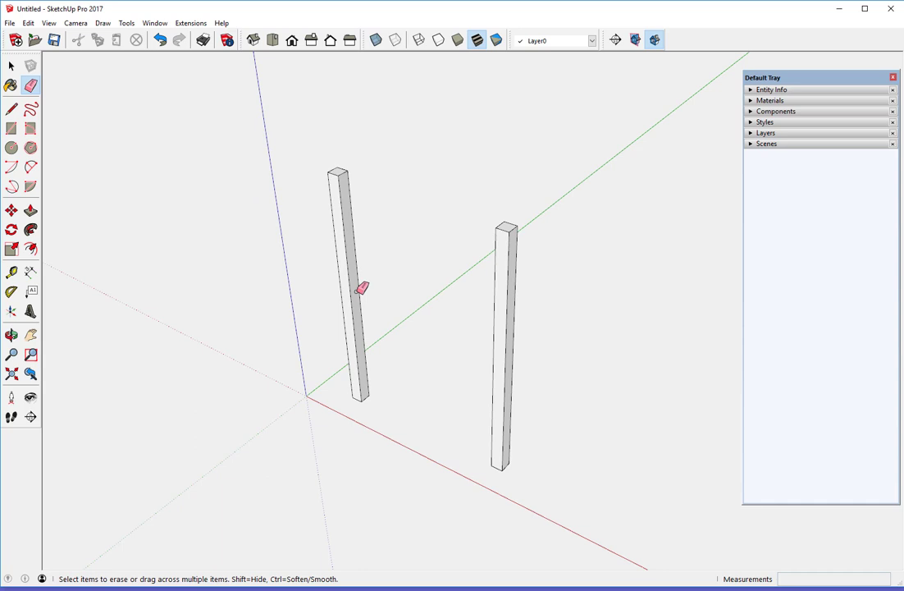
scroll(358, 291, down, 2)
middle_drag(358, 291, 293, 252)
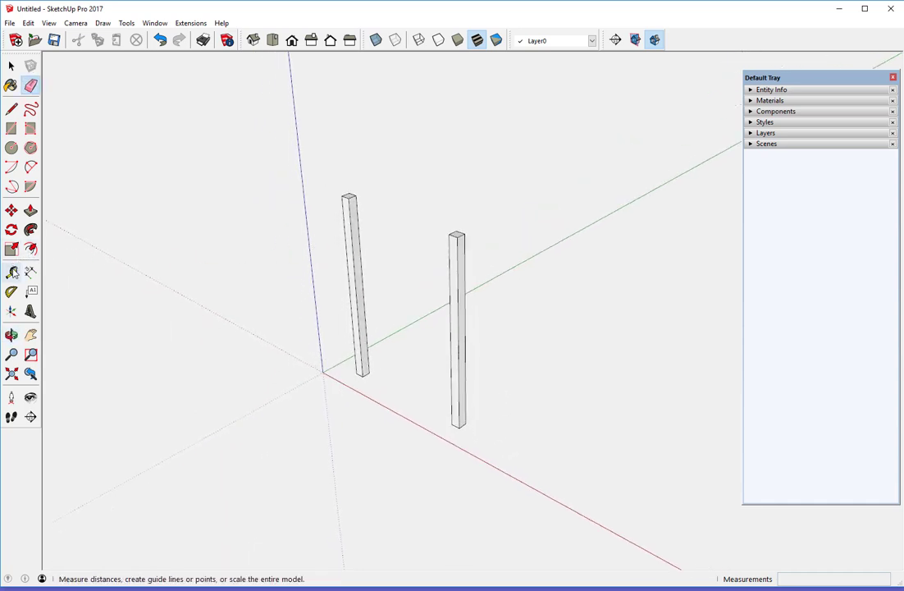
Place a guide 15 3/8 inches out from the second leg along the green axis.
click(12, 271)
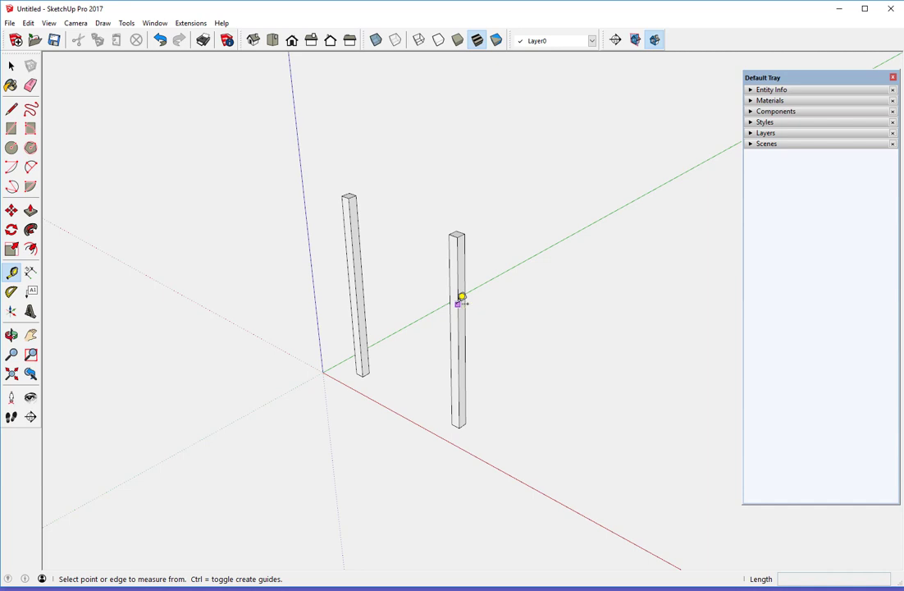
click(458, 303)
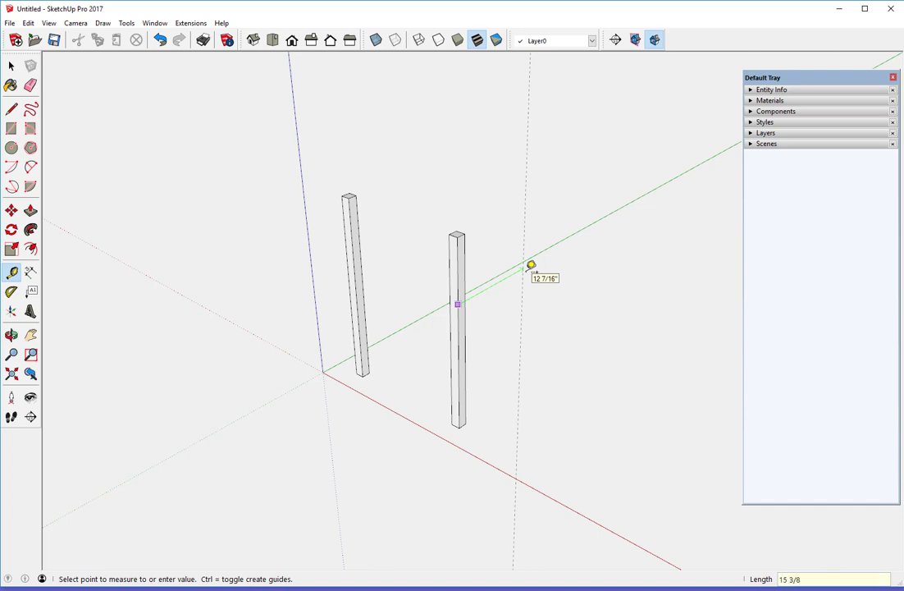
click(531, 266)
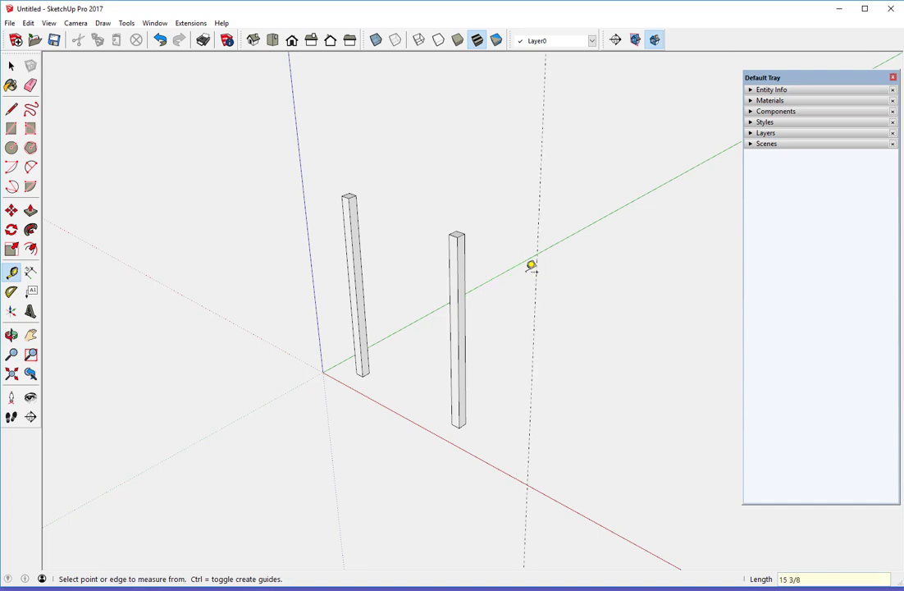
Copy both legs onto the 15 3/8 inch guide along the green axis.
click(13, 212)
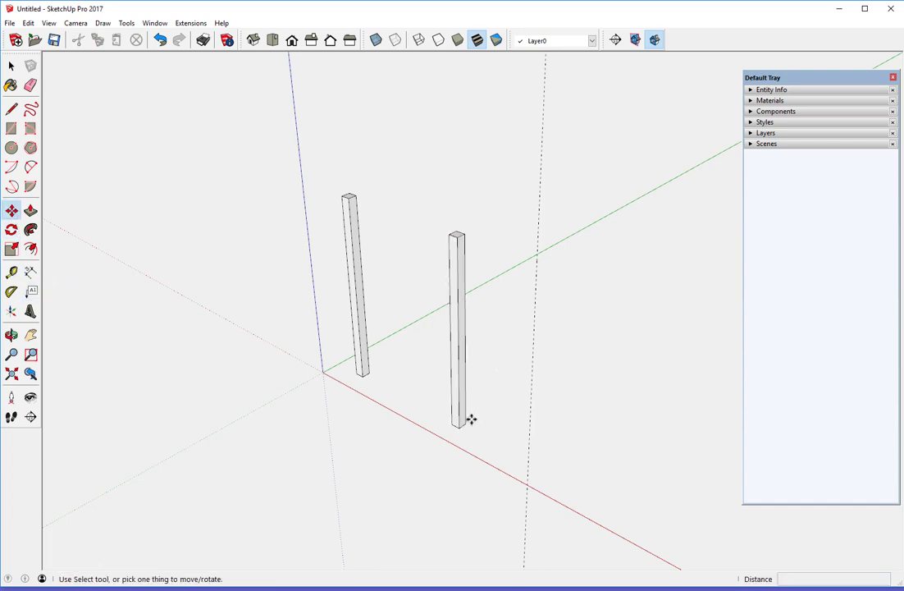
click(12, 66)
click(350, 212)
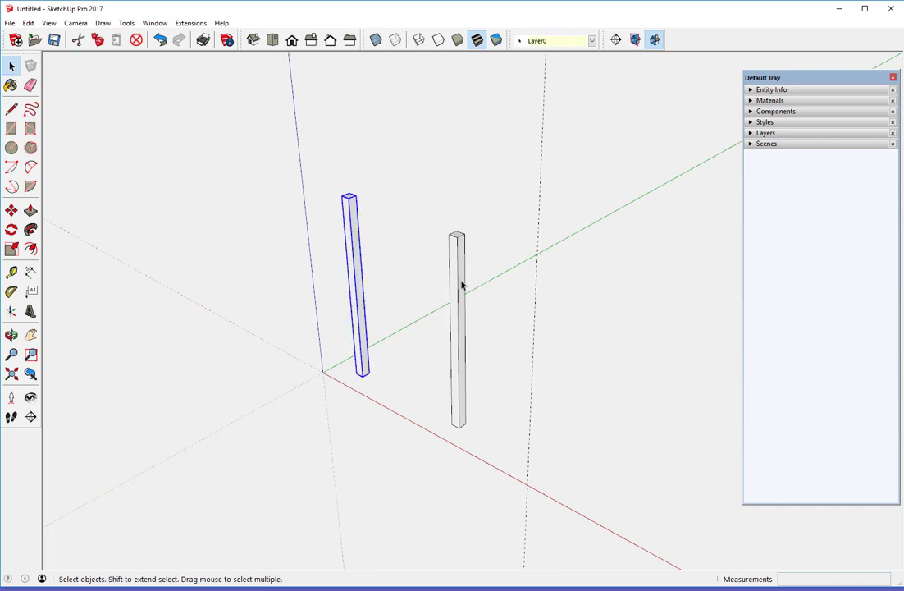
shift+click(460, 319)
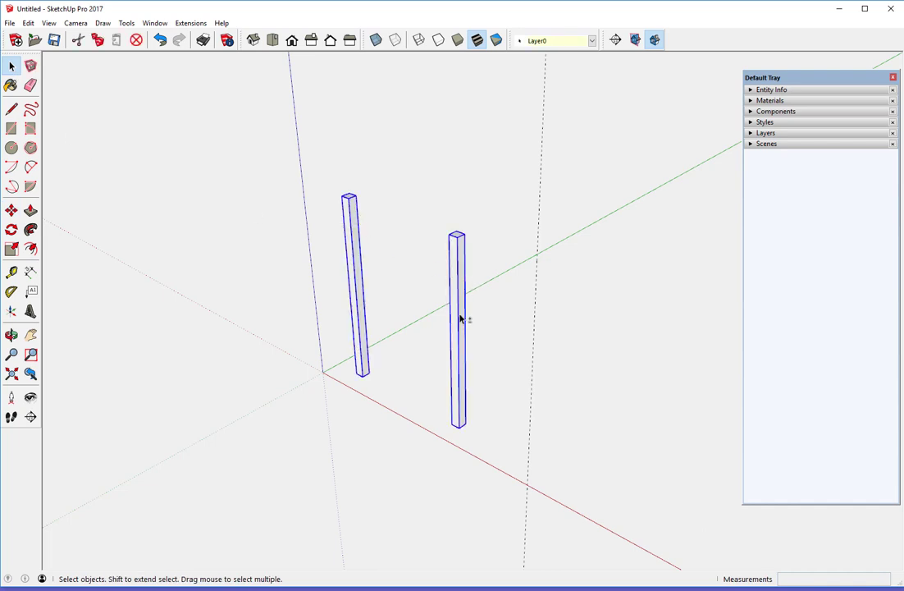
click(10, 211)
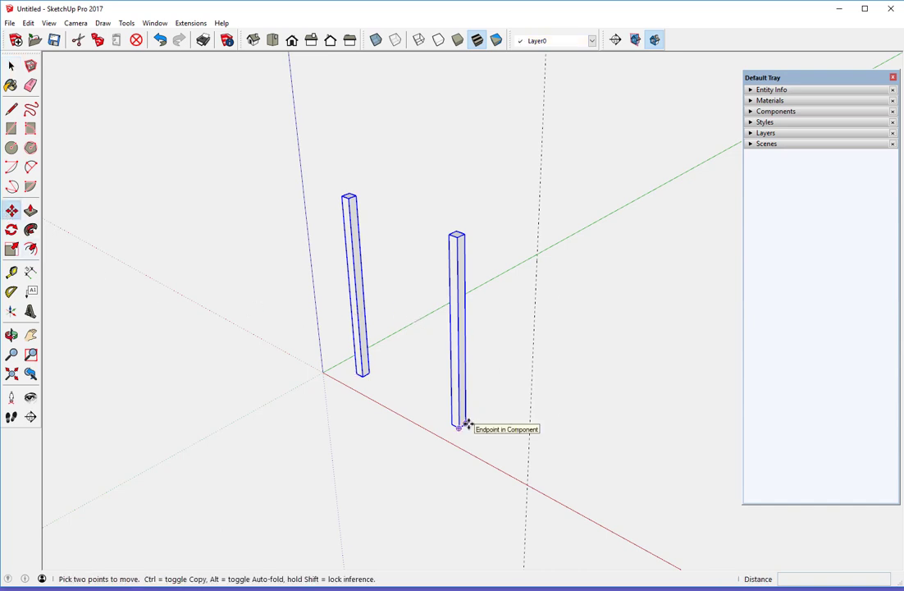
key(ctrl)
click(464, 425)
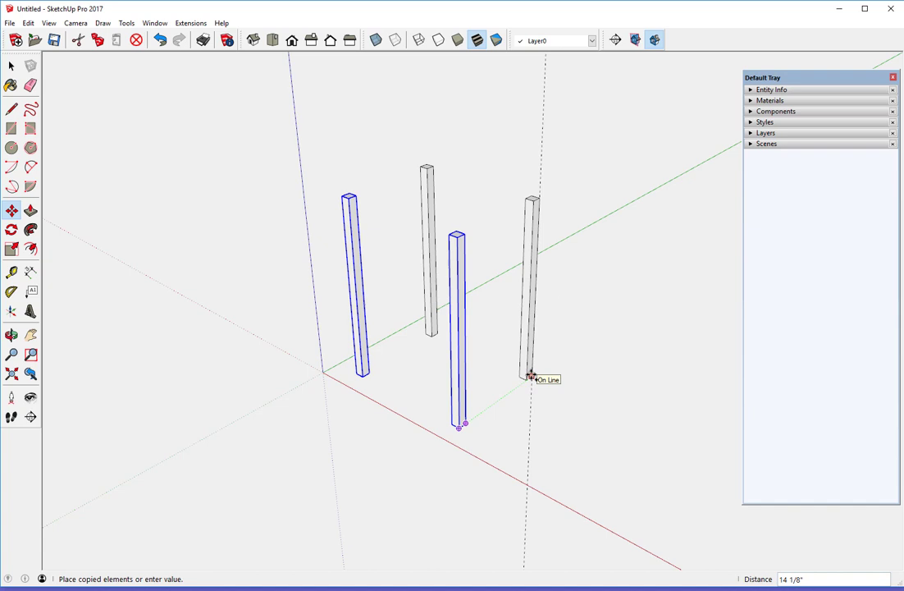
click(531, 376)
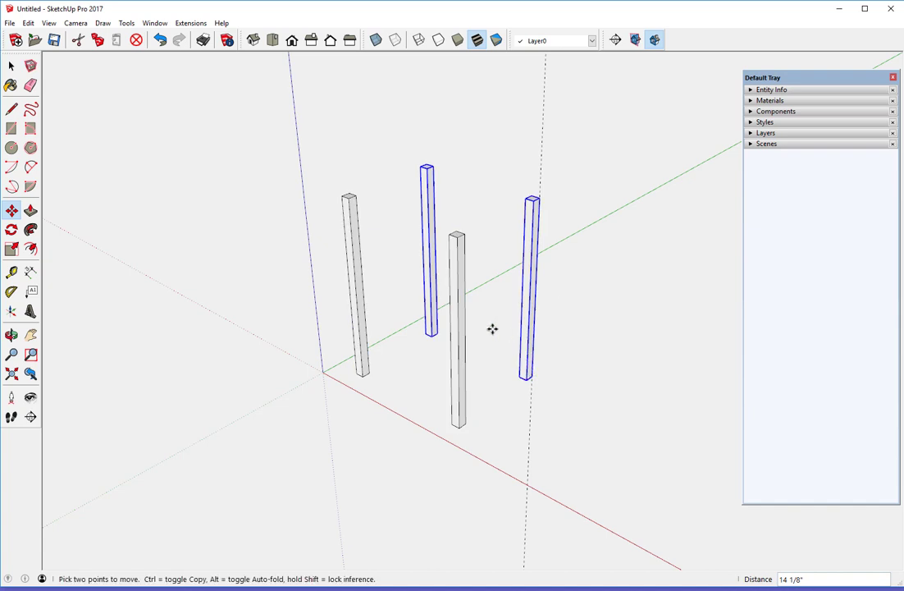
Flip the two copied posts along the green direction and deselect them.
right_click(425, 179)
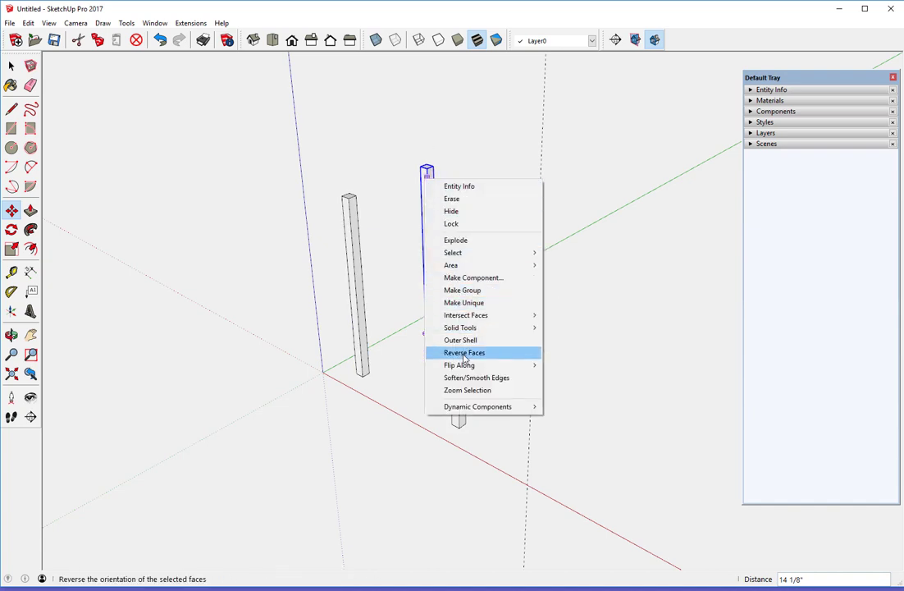
mouse_move(465, 365)
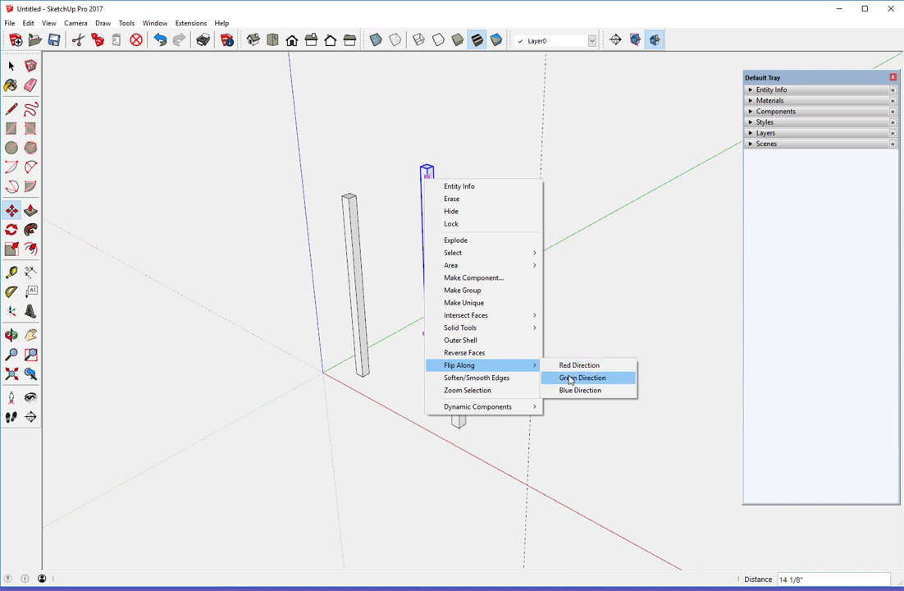
click(569, 379)
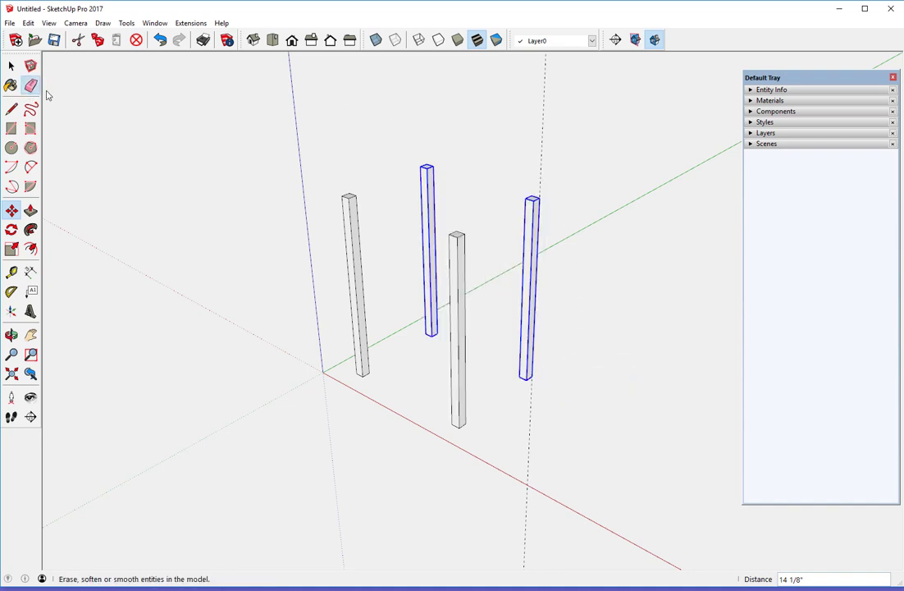
click(30, 85)
click(546, 99)
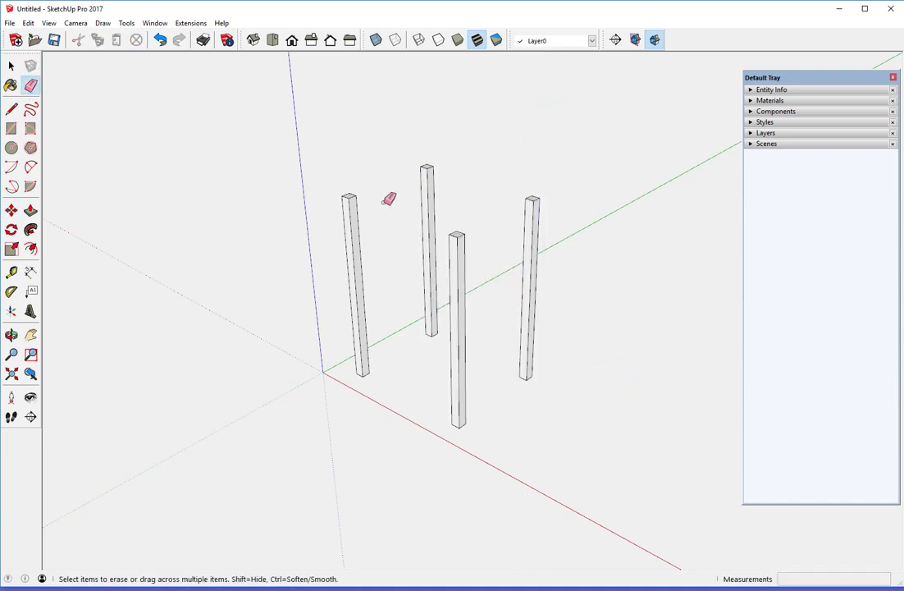
Place a horizontal guide 4 9/16 inches up from the front leg's base midpoint.
middle_drag(363, 203, 433, 204)
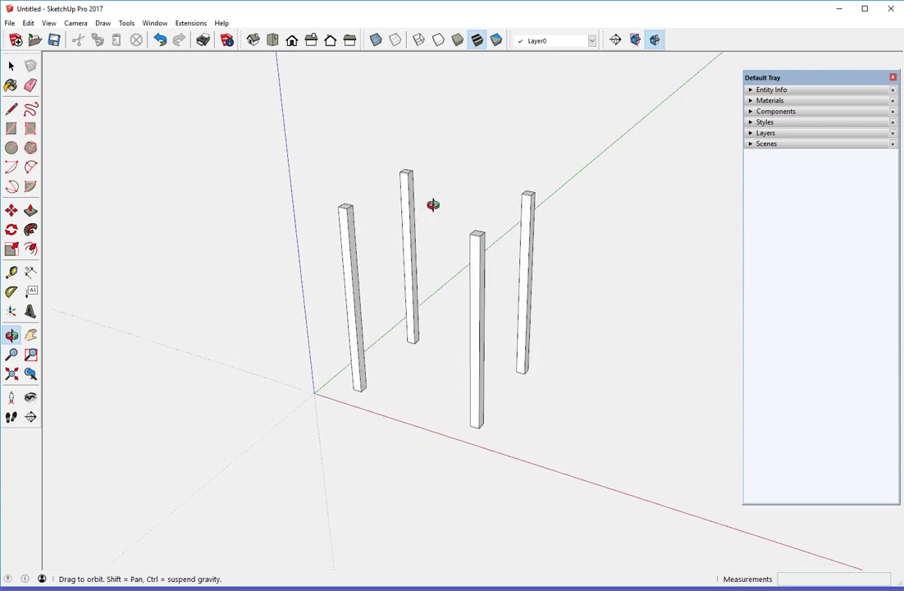
mouse_move(347, 257)
middle_down()
mouse_move(571, 189)
mouse_move(599, 148)
mouse_move(591, 153)
middle_up()
click(11, 272)
scroll(389, 419, up, 3)
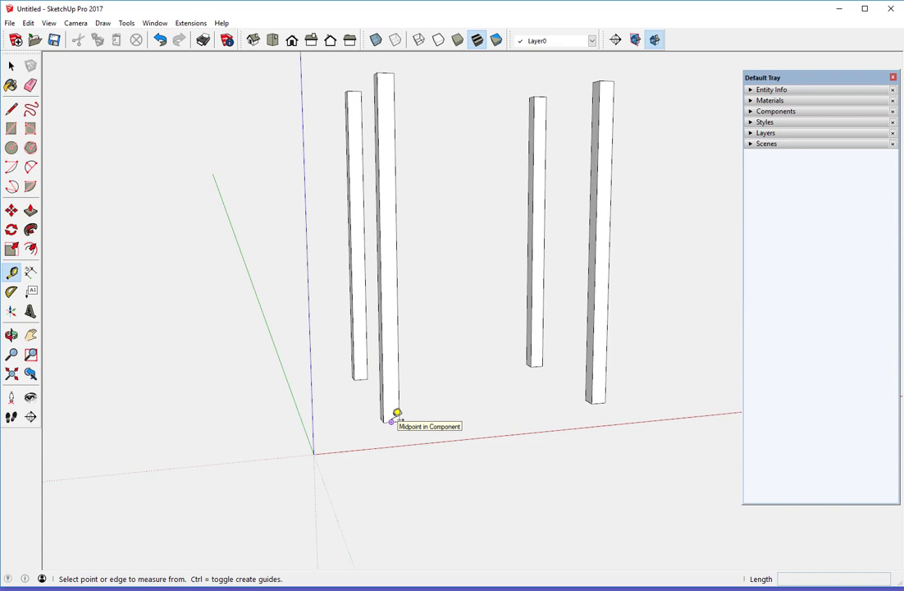
click(391, 420)
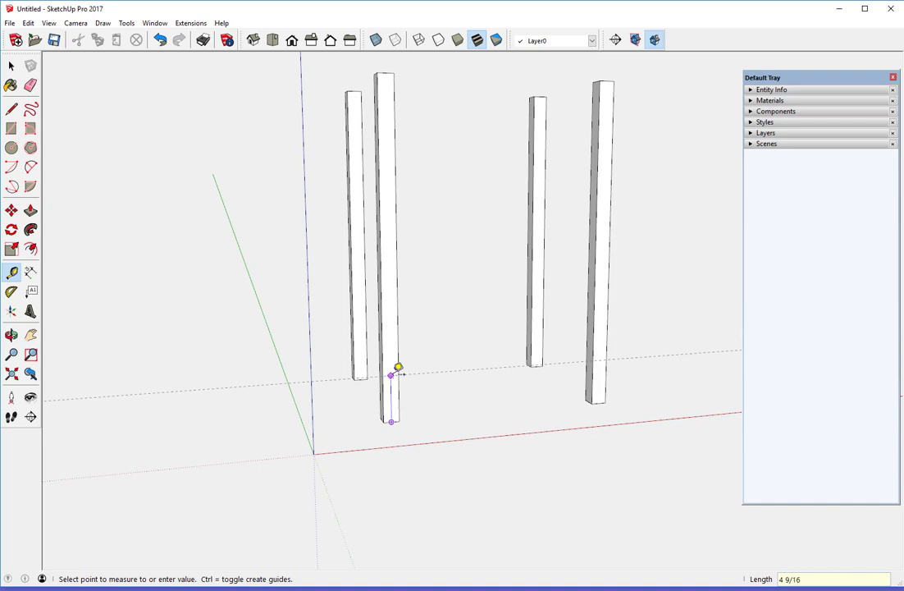
click(398, 370)
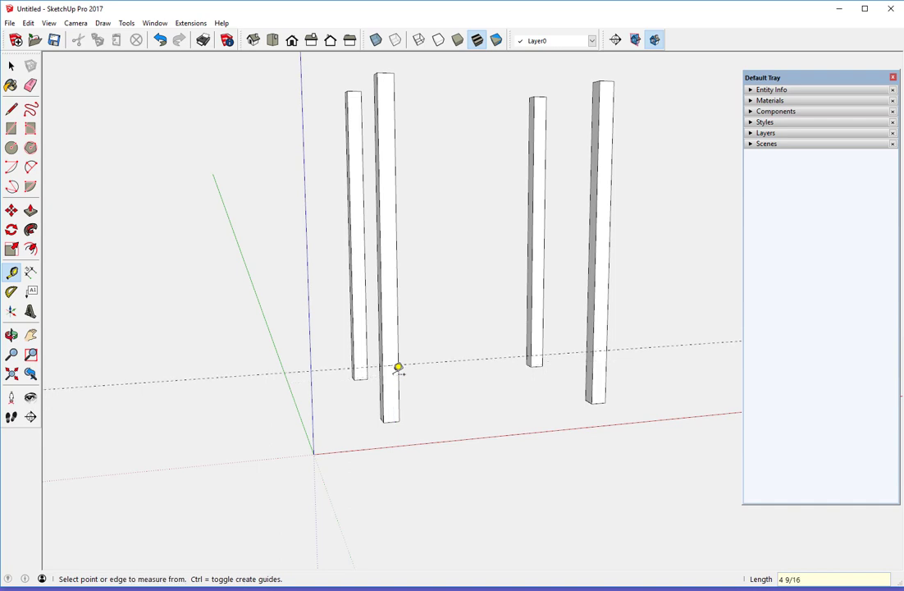
middle_drag(400, 379, 414, 391)
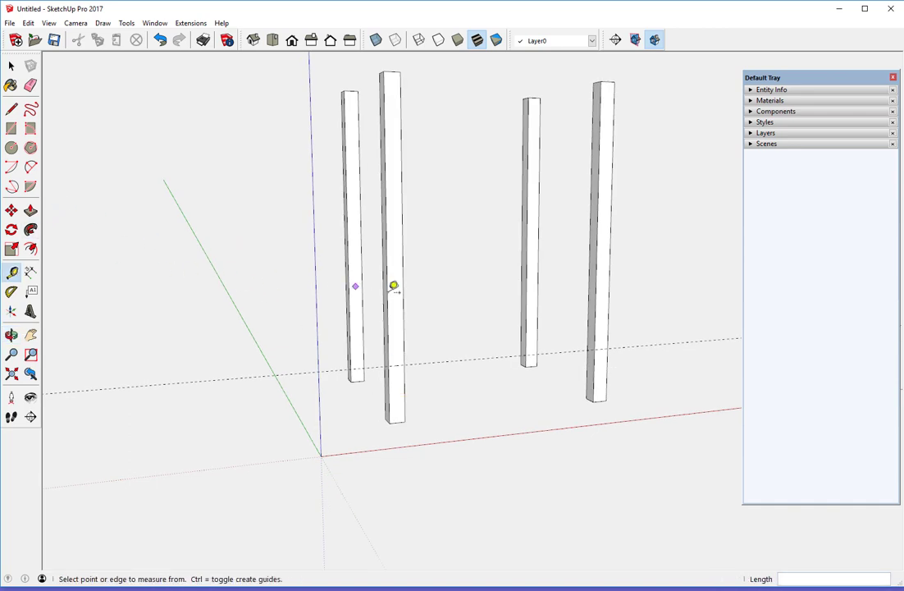
Add a second guide 1 3/8 inches above the first one.
click(425, 361)
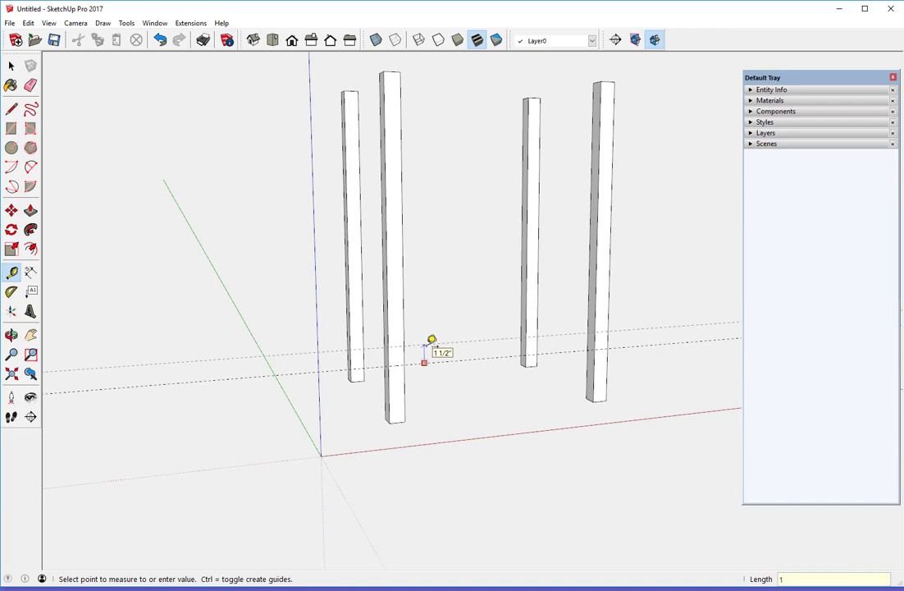
text(8)
key(Return)
middle_drag(411, 364, 306, 329)
Draw a rectangle between the front legs spanning the two guide lines.
click(12, 128)
scroll(480, 357, up, 3)
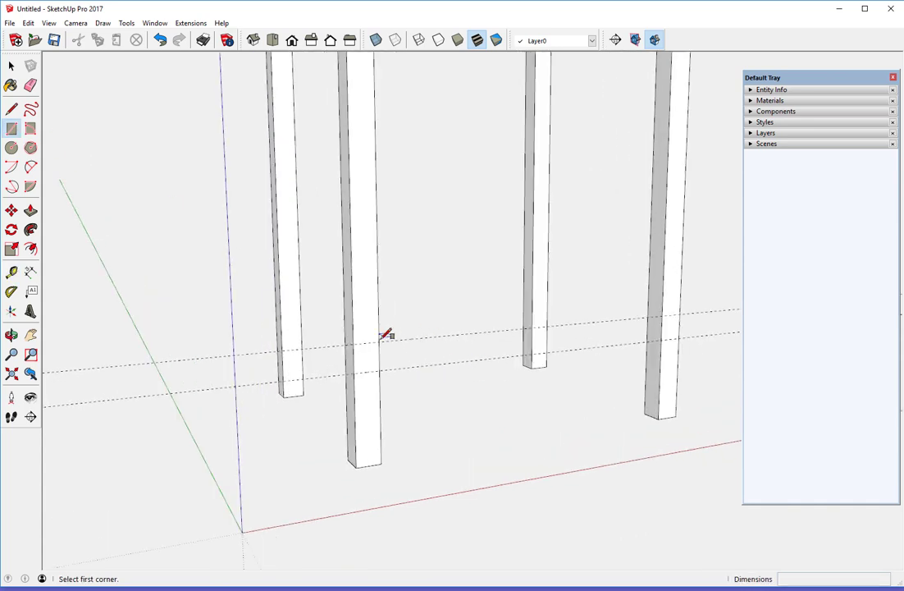
click(379, 339)
click(661, 339)
middle_drag(543, 344, 572, 336)
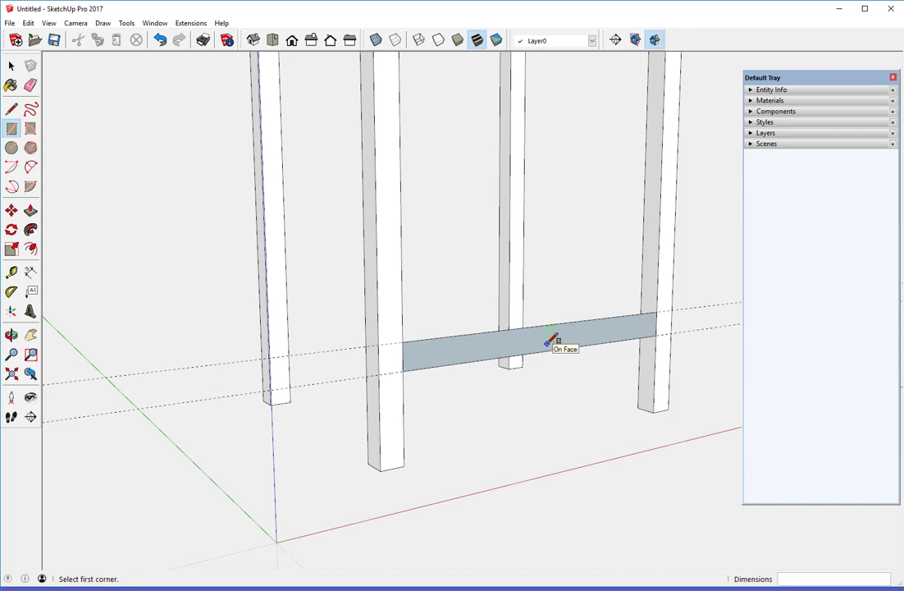
Make the face a component named Lower Front Stretcher and open it for editing.
right_click(548, 343)
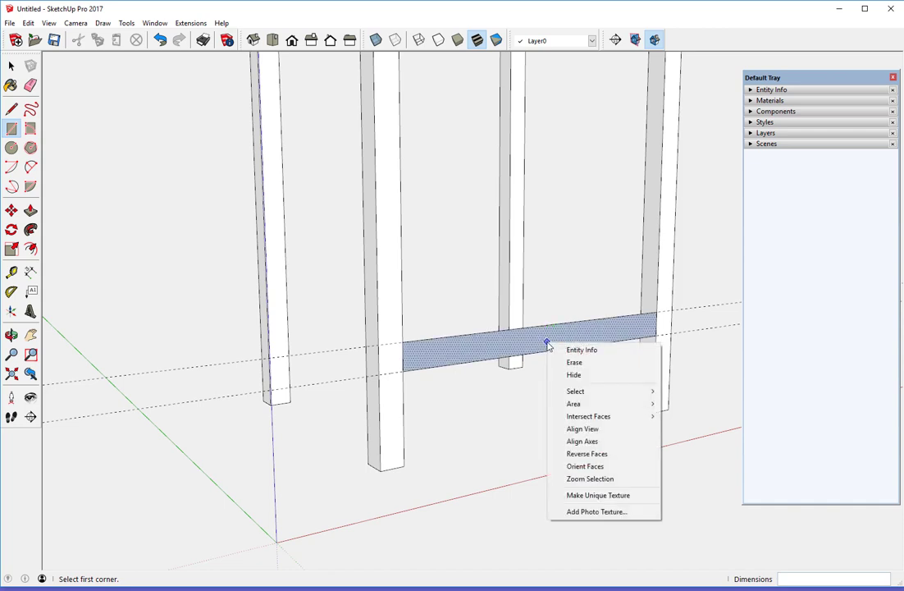
click(13, 64)
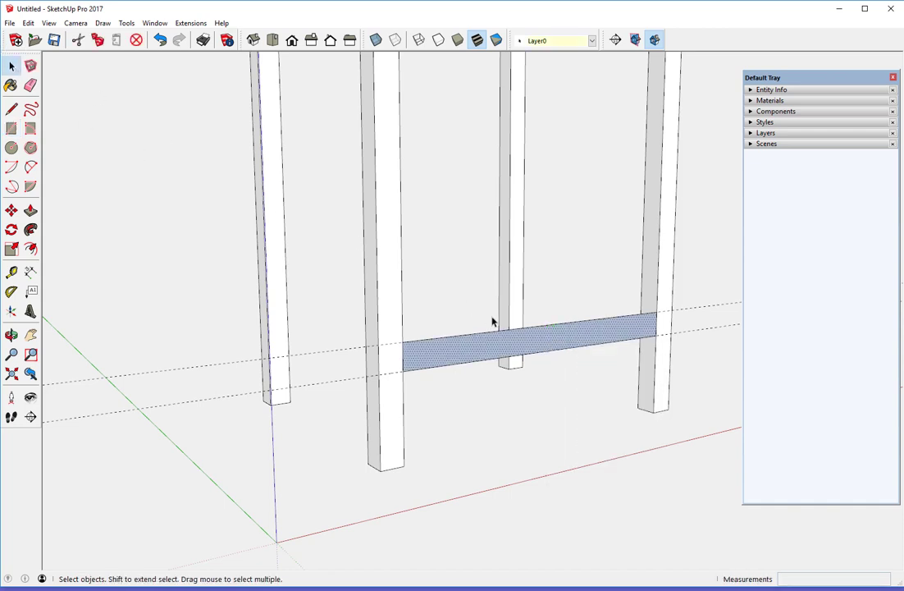
double_click(502, 343)
right_click(502, 343)
click(549, 425)
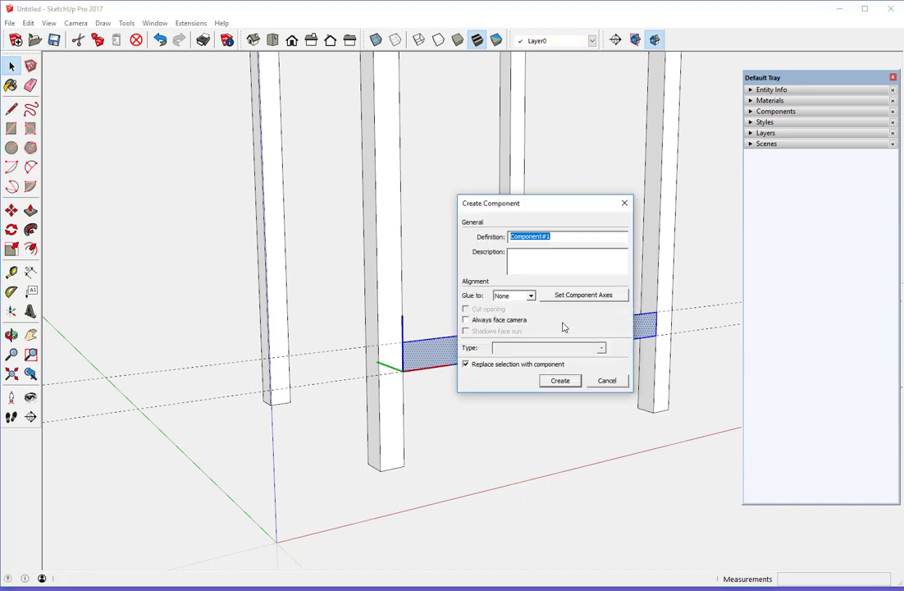
text(Lower Front Stretcher)
key(Return)
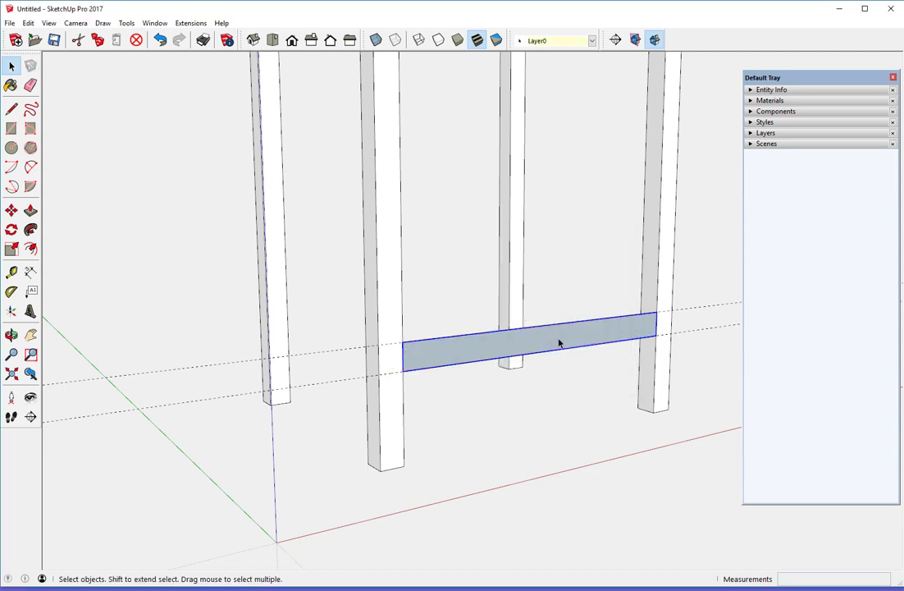
right_click(560, 344)
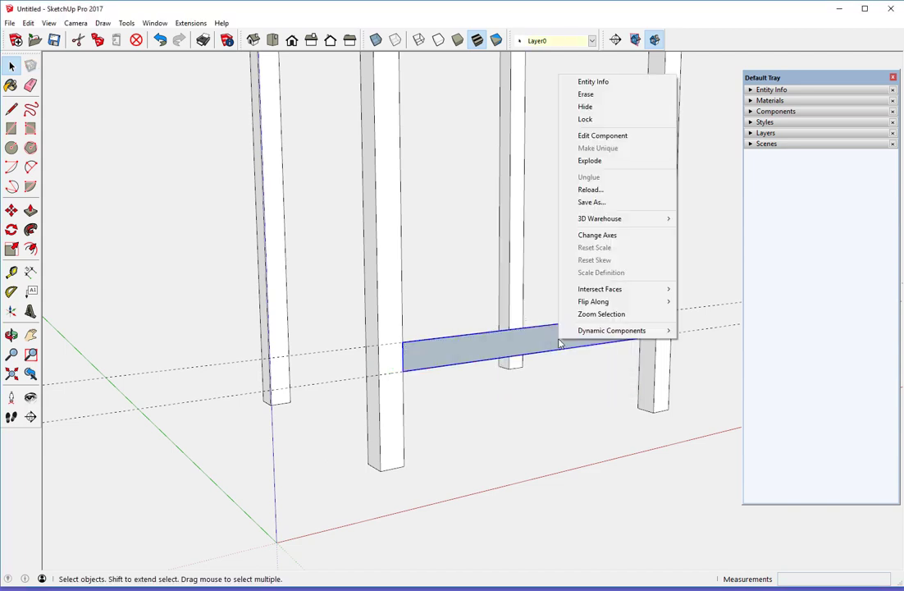
click(606, 136)
Push the Lower Front Stretcher face out 3/4" into a solid board and close its component.
middle_drag(394, 278, 366, 300)
click(30, 210)
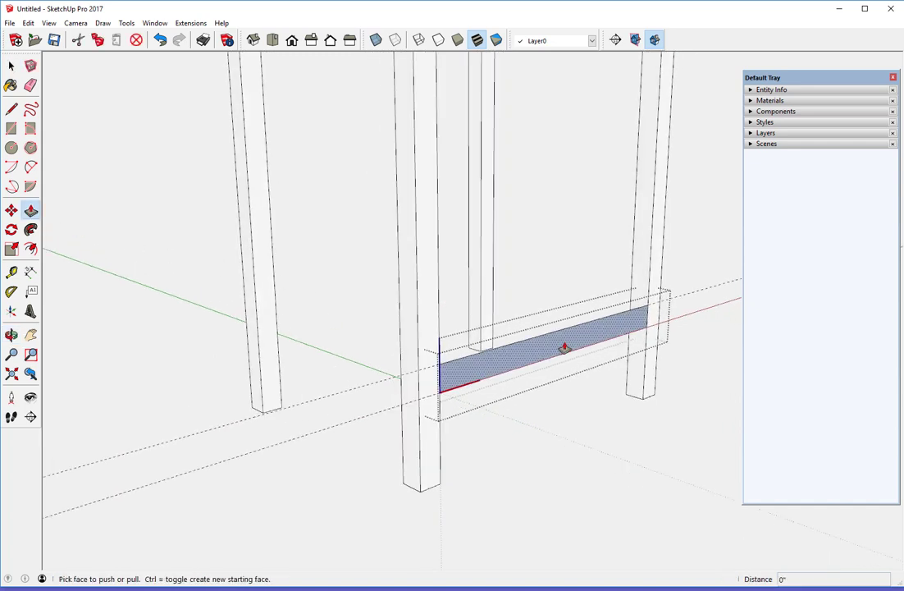
drag(565, 347, 557, 345)
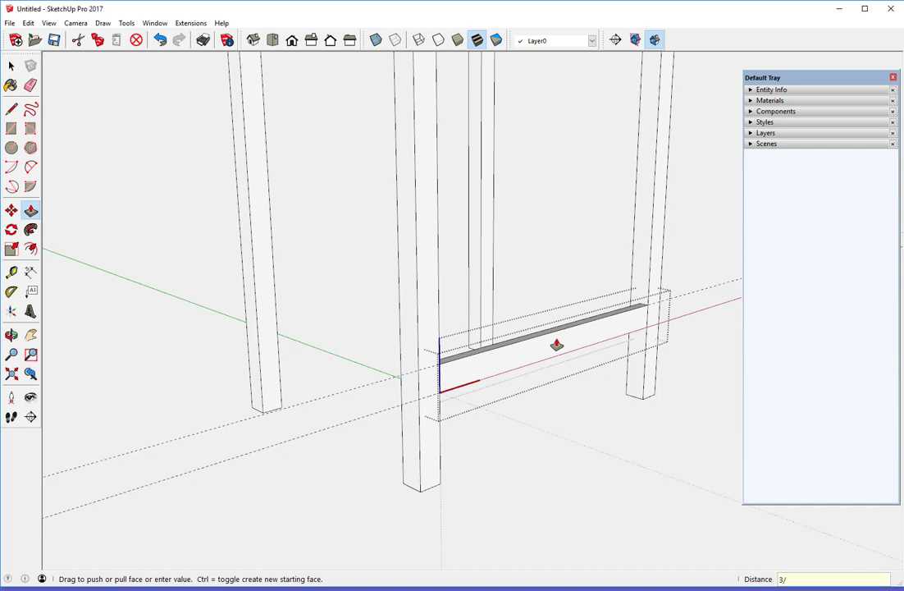
text(3/4)
key(Return)
right_click(558, 205)
click(604, 210)
click(30, 84)
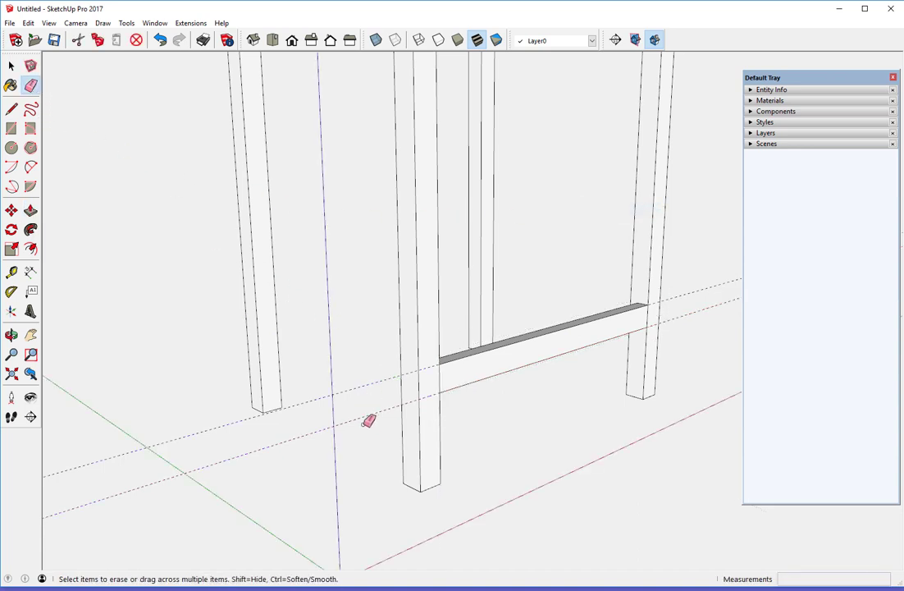
Place a guide 4 9/16" up from the side leg's bottom midpoint.
scroll(414, 394, down, 4)
scroll(414, 393, down, 3)
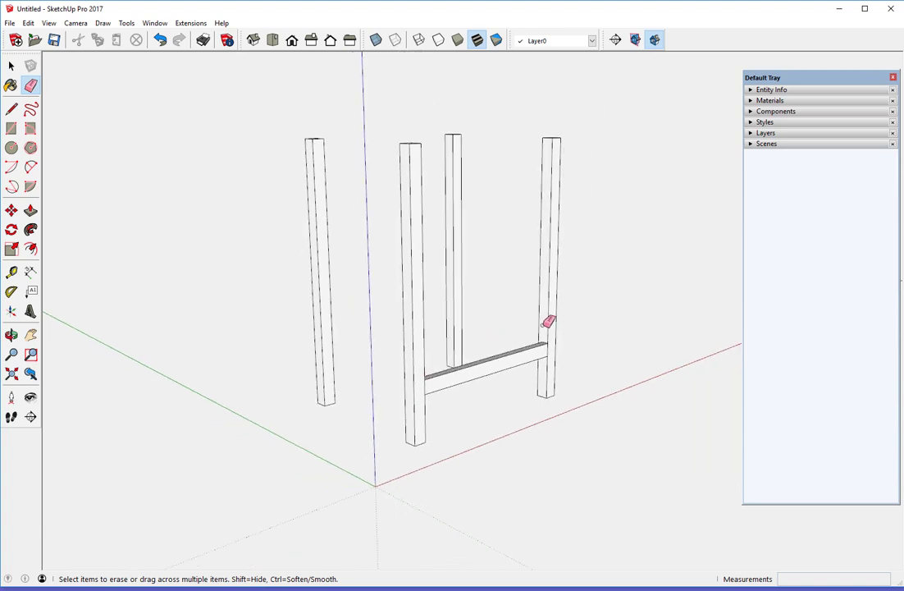
mouse_move(548, 322)
middle_down()
mouse_move(531, 337)
mouse_move(331, 347)
mouse_move(45, 322)
mouse_move(62, 317)
middle_up()
mouse_move(511, 375)
middle_down()
mouse_move(498, 337)
mouse_move(513, 380)
middle_up()
scroll(513, 382, up, 4)
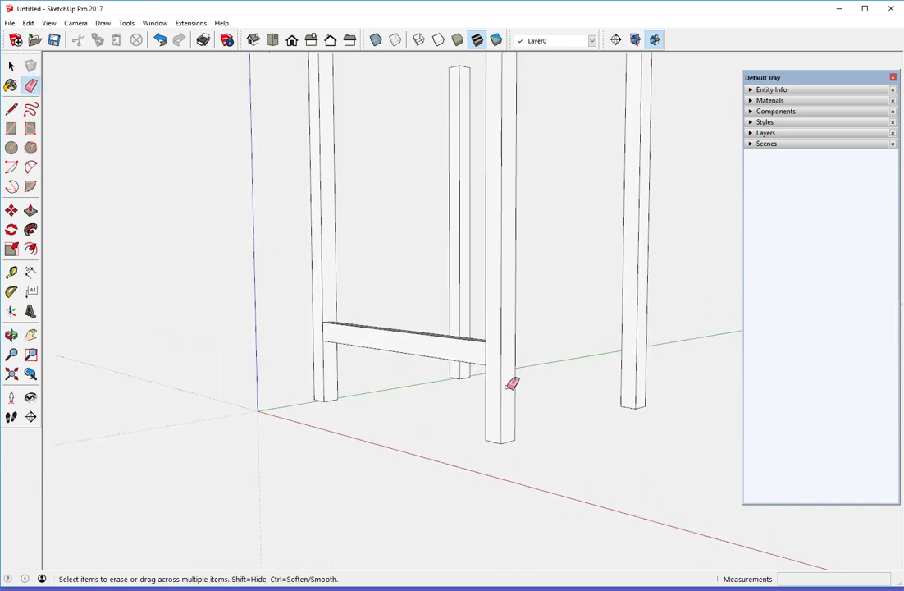
click(12, 272)
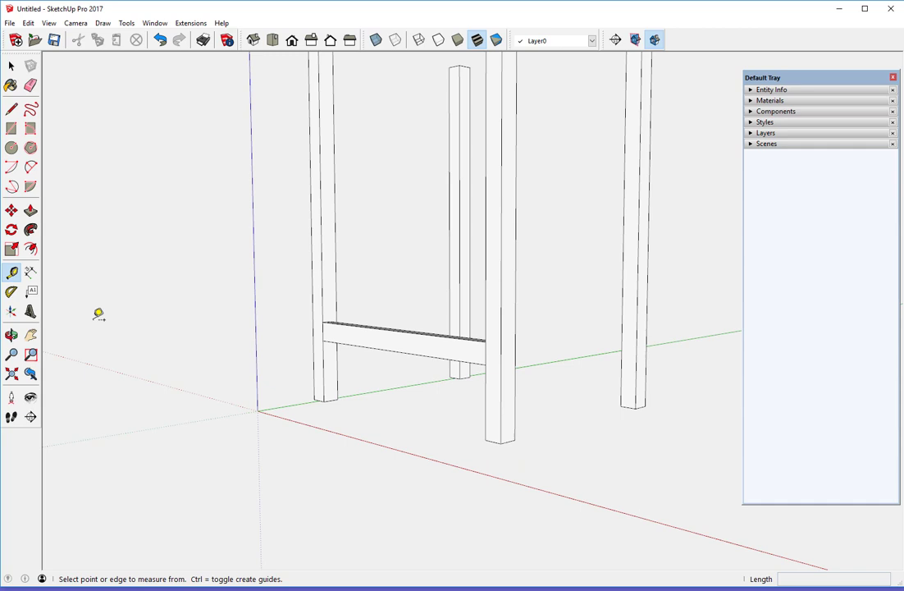
click(509, 440)
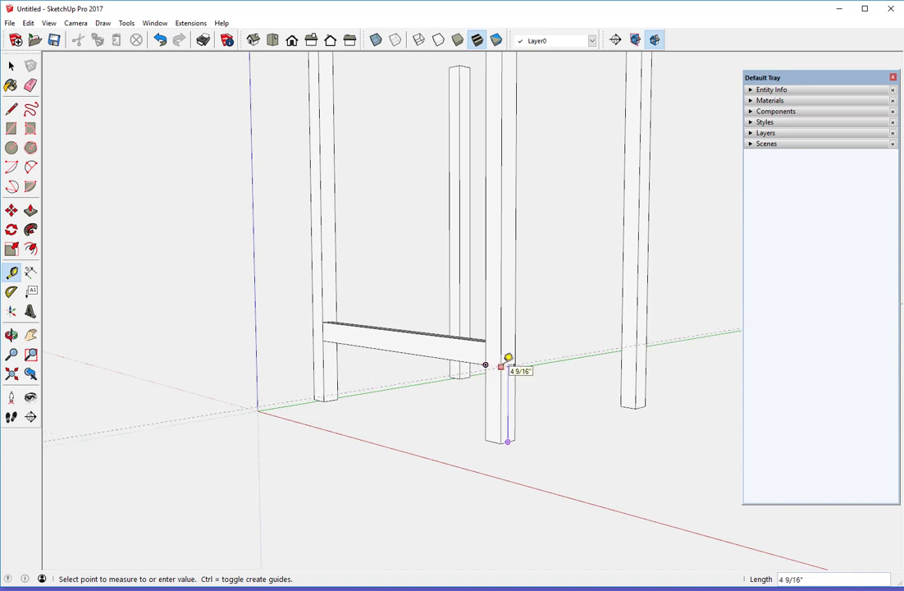
click(508, 358)
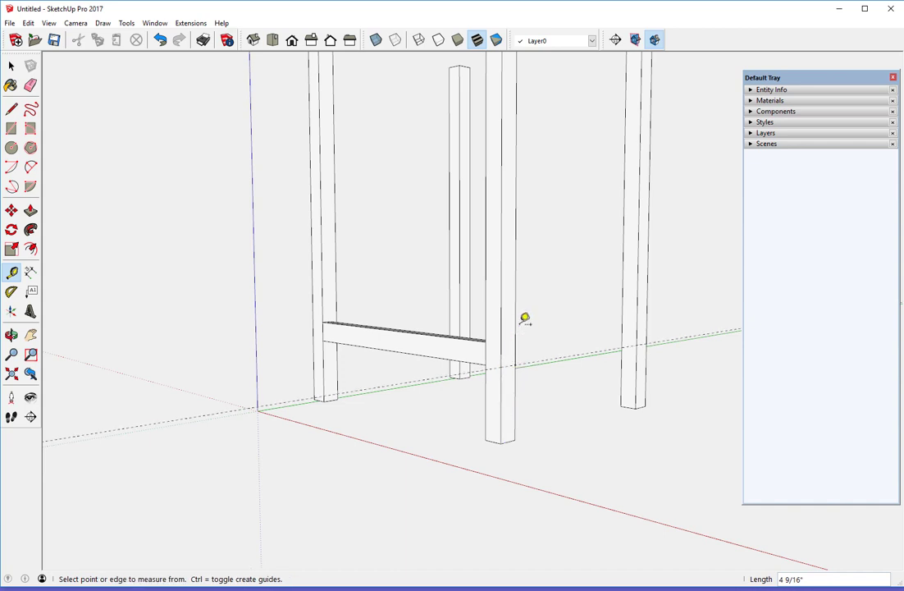
Offset a second guide 1 3/8" above the first guide on the leg.
middle_drag(525, 317, 466, 331)
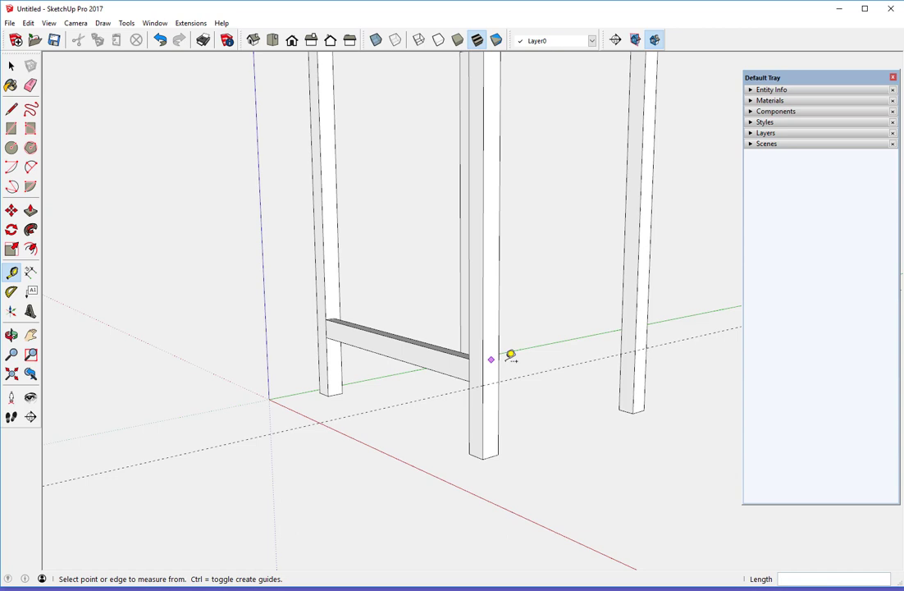
click(490, 456)
click(496, 374)
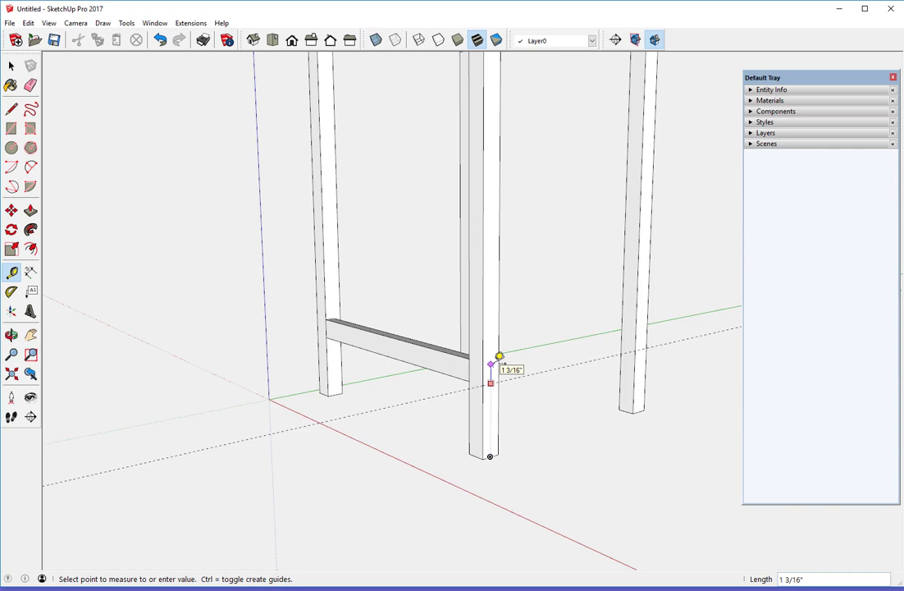
click(492, 364)
click(523, 374)
text(1 3/8)
key(Return)
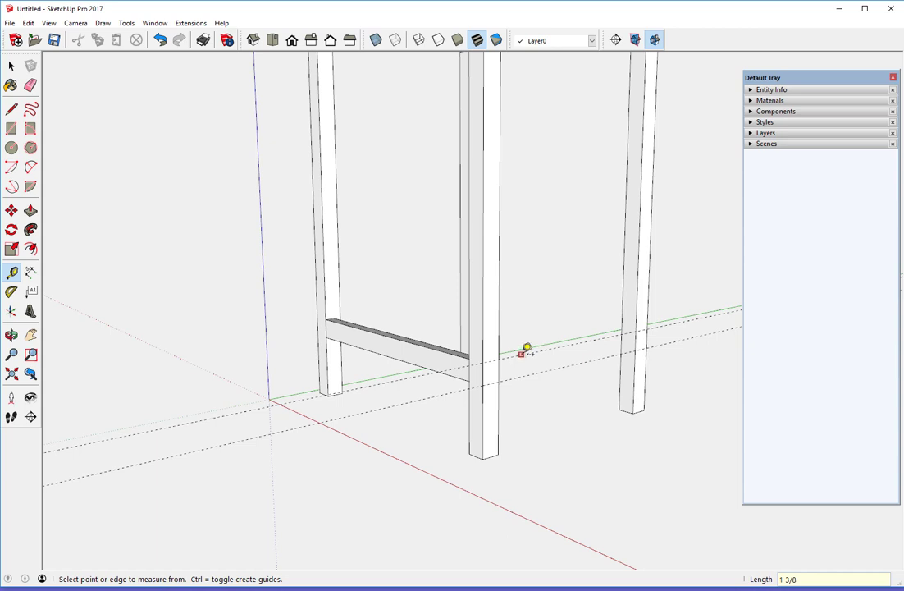
Draw the stretcher rectangle between the right-hand legs and erase the dashed guide lines.
click(11, 128)
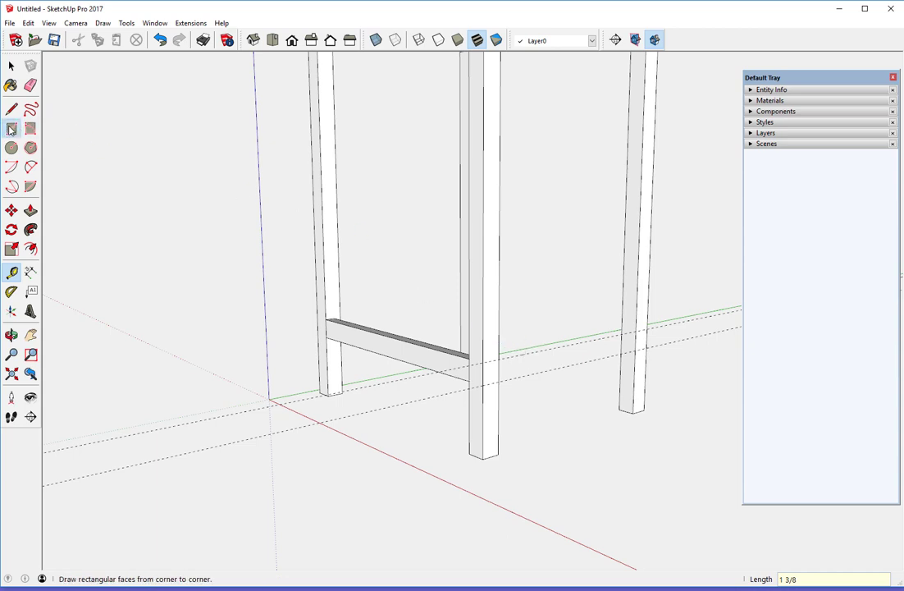
click(498, 360)
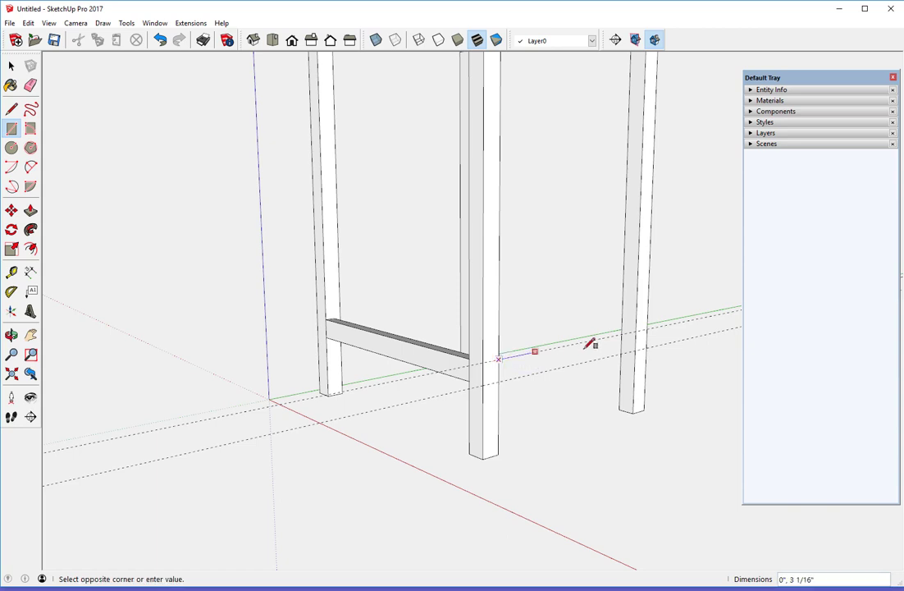
click(639, 348)
middle_drag(642, 347, 572, 374)
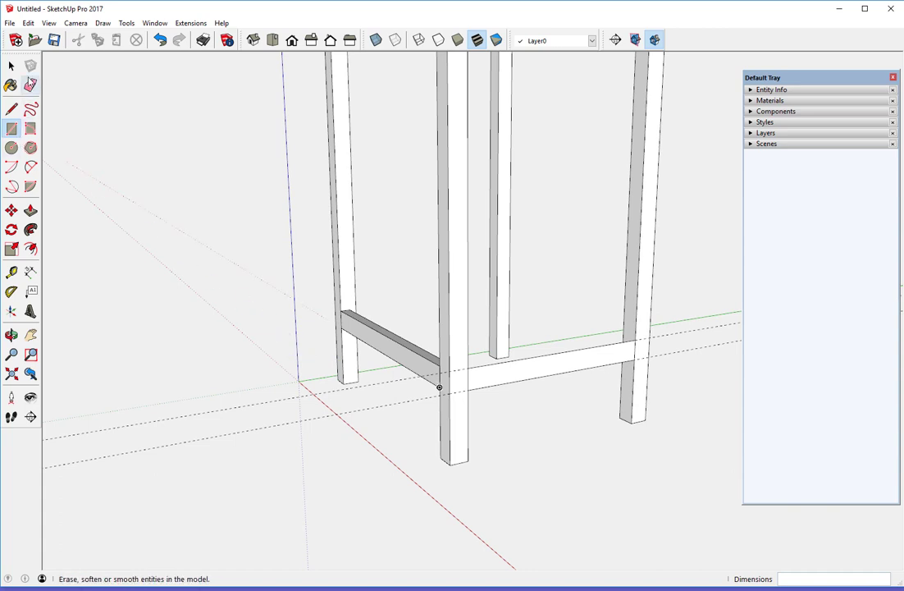
click(30, 85)
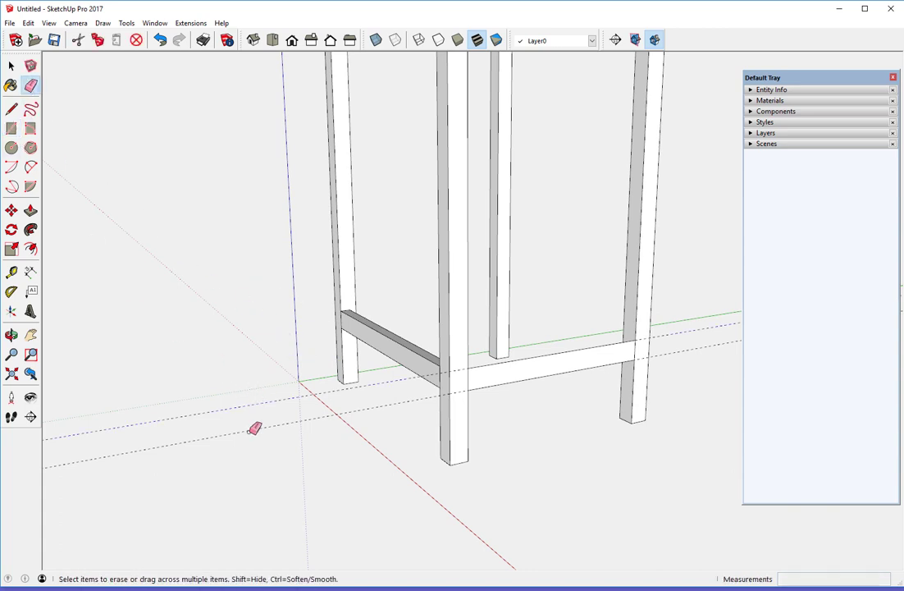
mouse_move(415, 379)
middle_down()
mouse_move(462, 334)
mouse_move(501, 334)
middle_up()
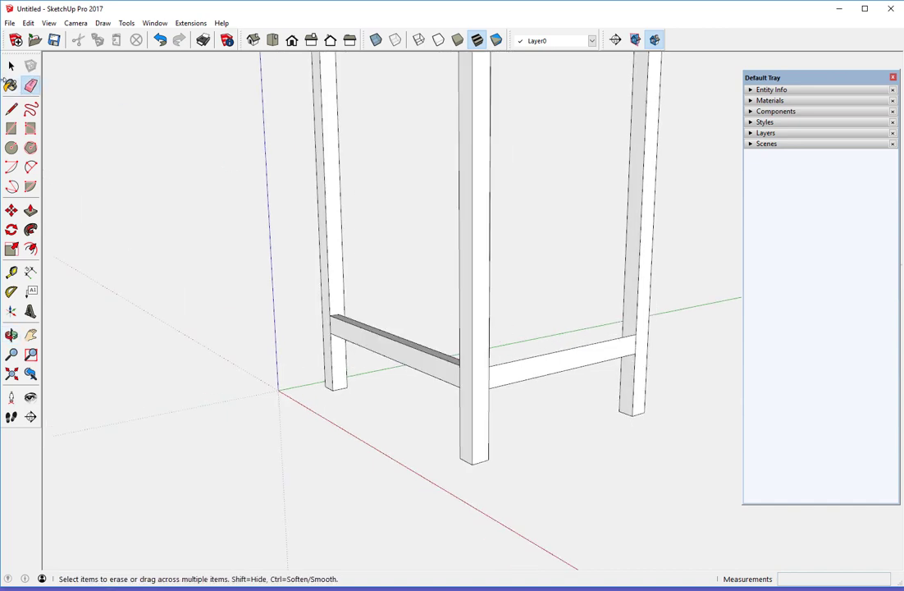
Turn the rectangle into a component named 'Side Stretcher'.
click(11, 67)
click(529, 369)
right_click(529, 368)
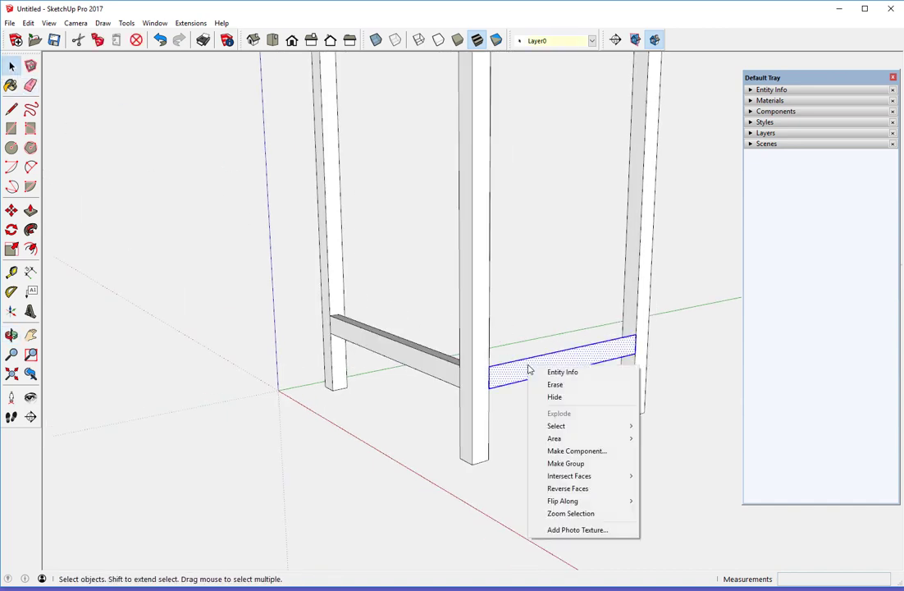
click(567, 451)
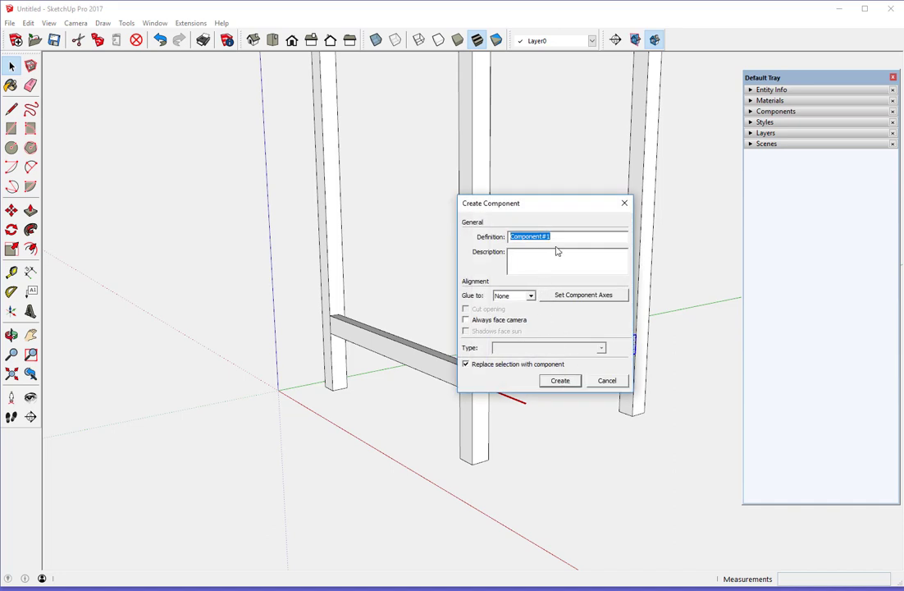
text(Side Stretcher)
key(Return)
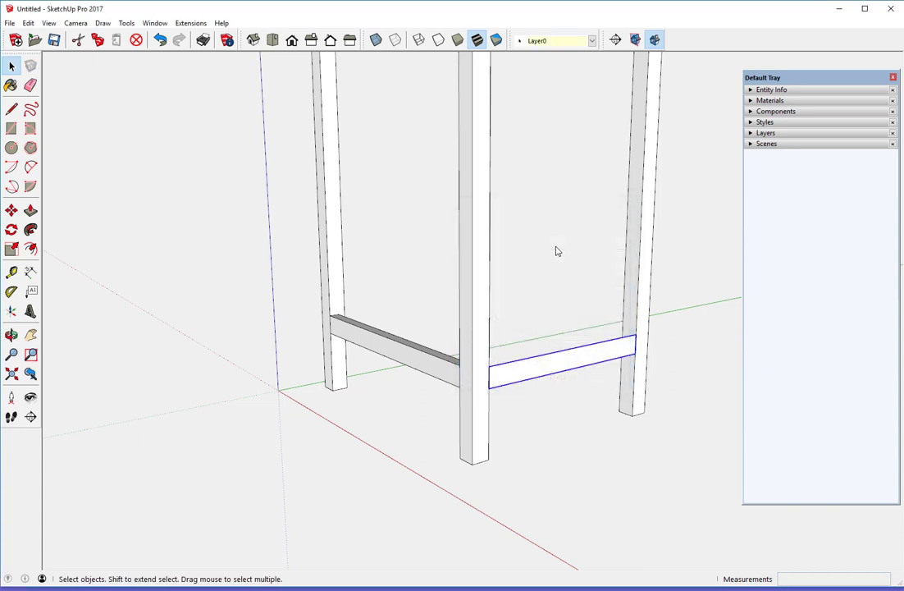
right_click(503, 378)
Edit the Side Stretcher, push its face out 3/4", and close the component.
click(550, 172)
middle_drag(490, 310, 578, 328)
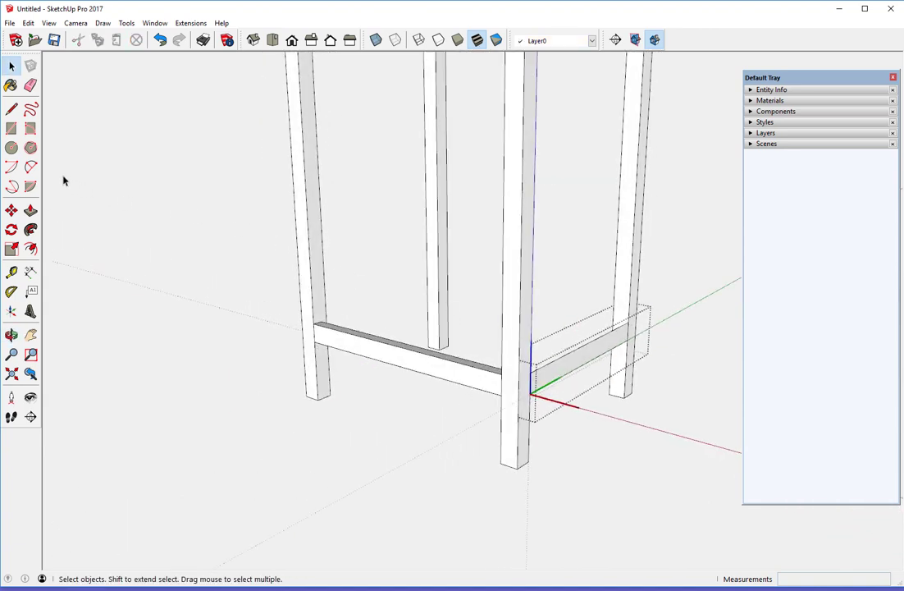
click(30, 212)
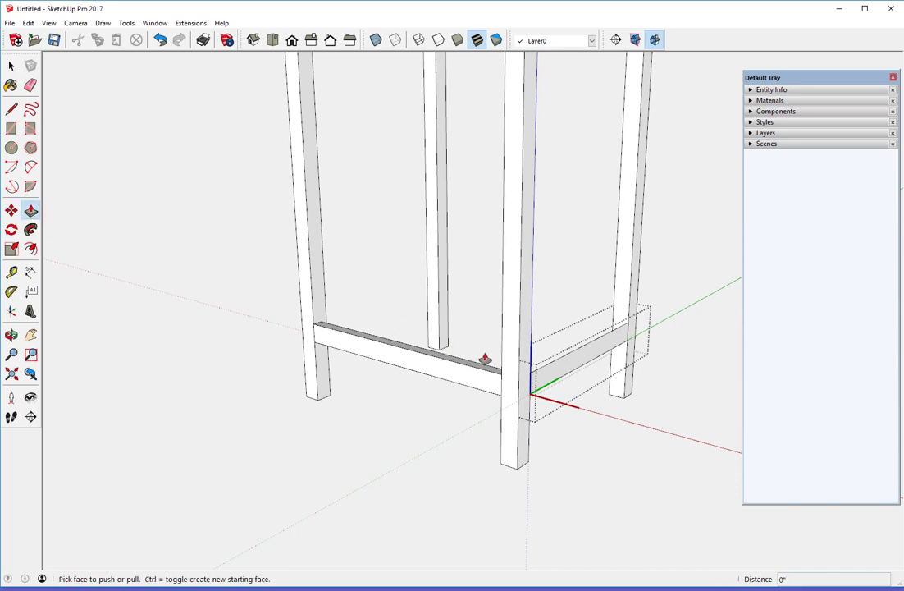
click(542, 377)
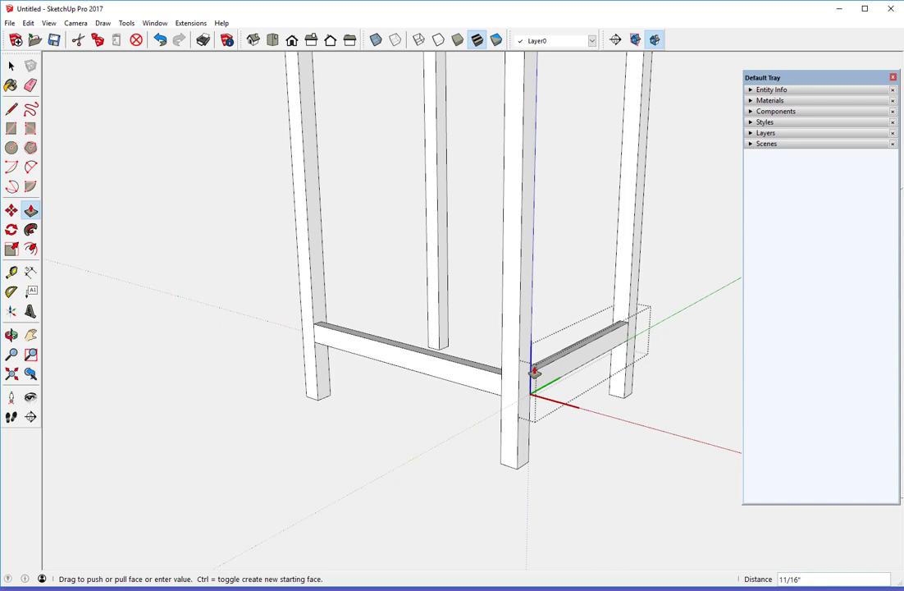
text(3/4")
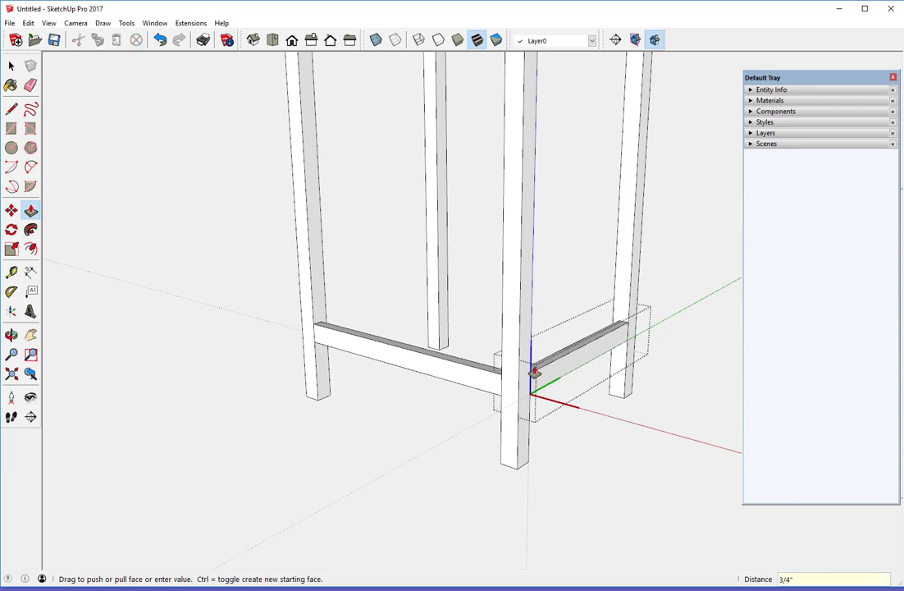
right_click(562, 234)
click(597, 237)
middle_drag(514, 326, 547, 323)
click(10, 214)
middle_drag(444, 377, 495, 375)
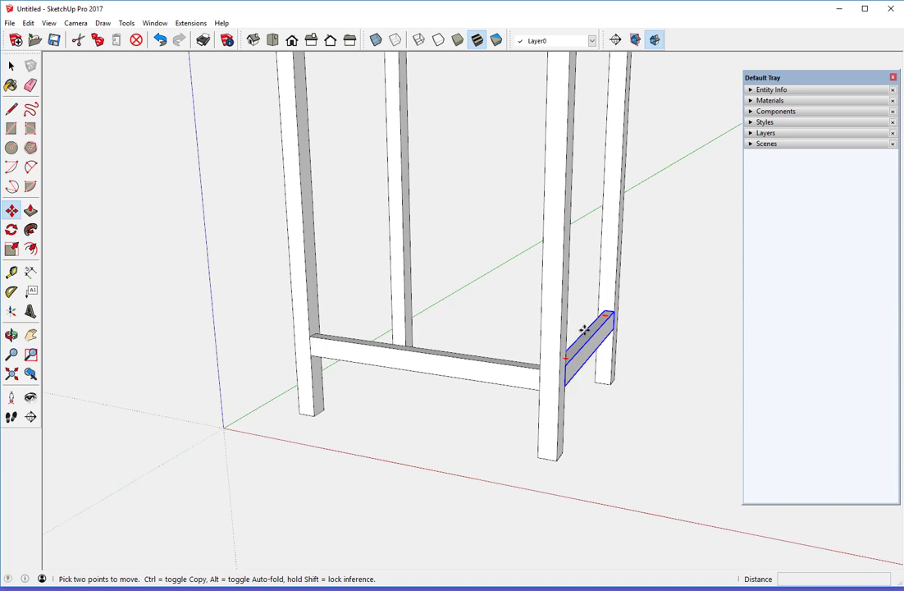
Copy the side stretcher from its midpoint onto the opposite left-hand legs.
click(584, 329)
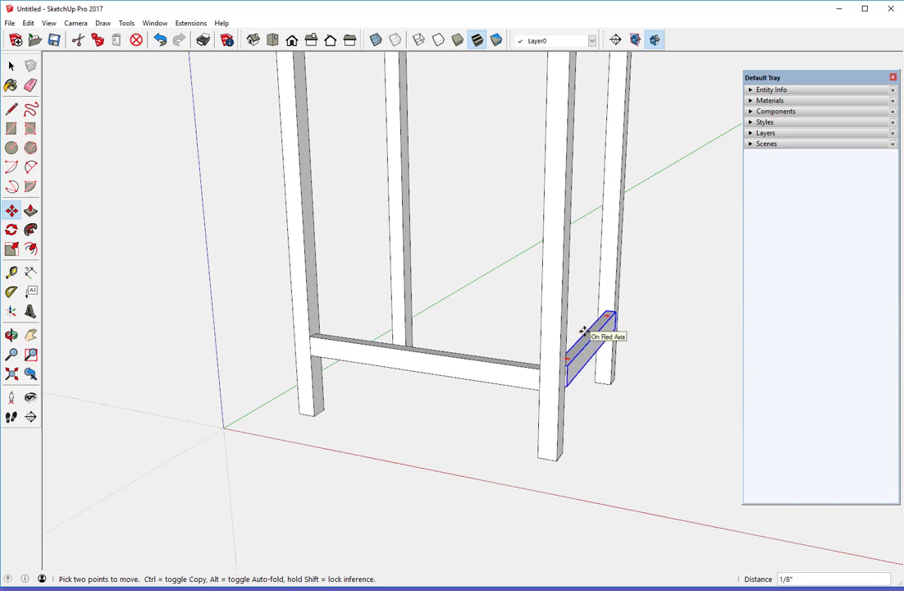
key(Escape)
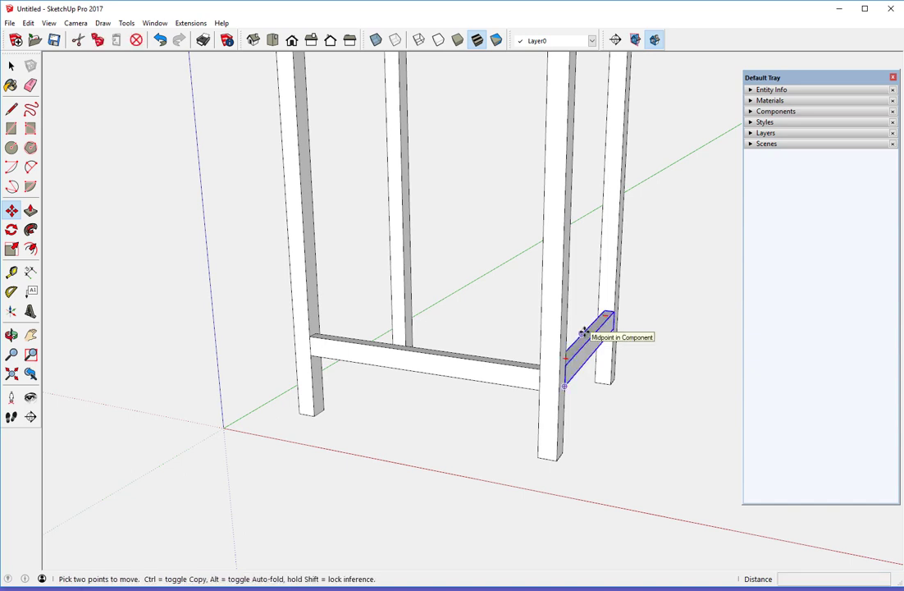
ctrl+click(584, 332)
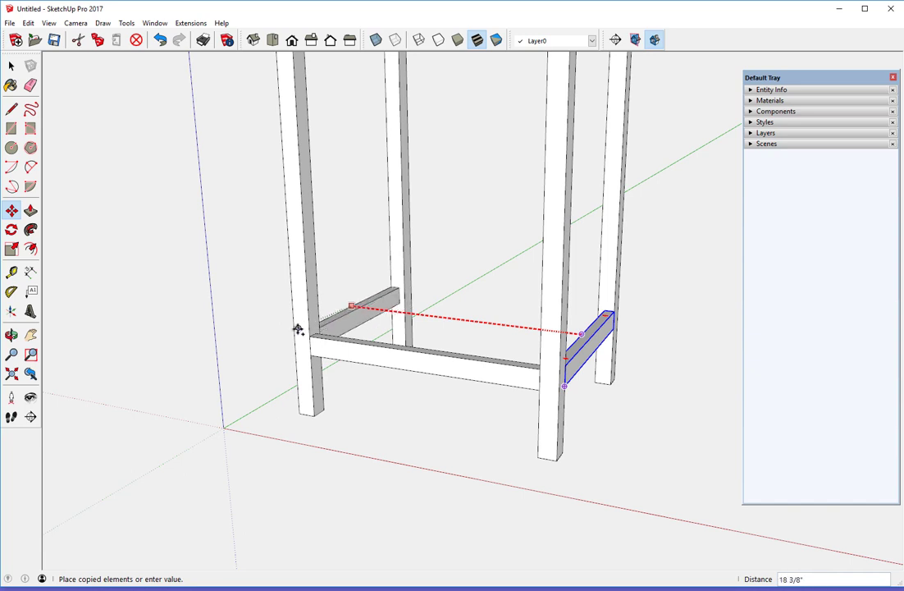
click(300, 415)
Flip the copied stretcher along its component's red axis.
middle_drag(307, 345, 313, 338)
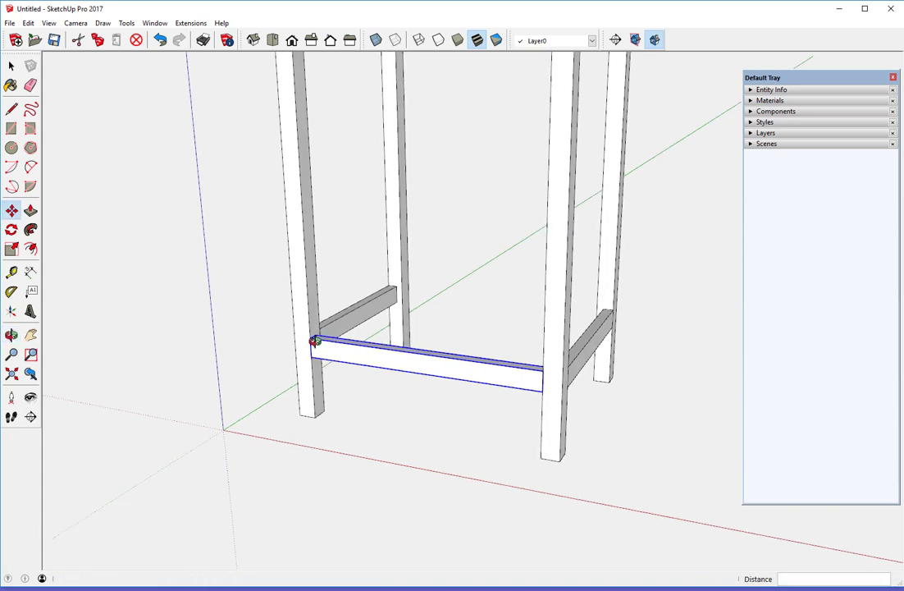
right_click(356, 302)
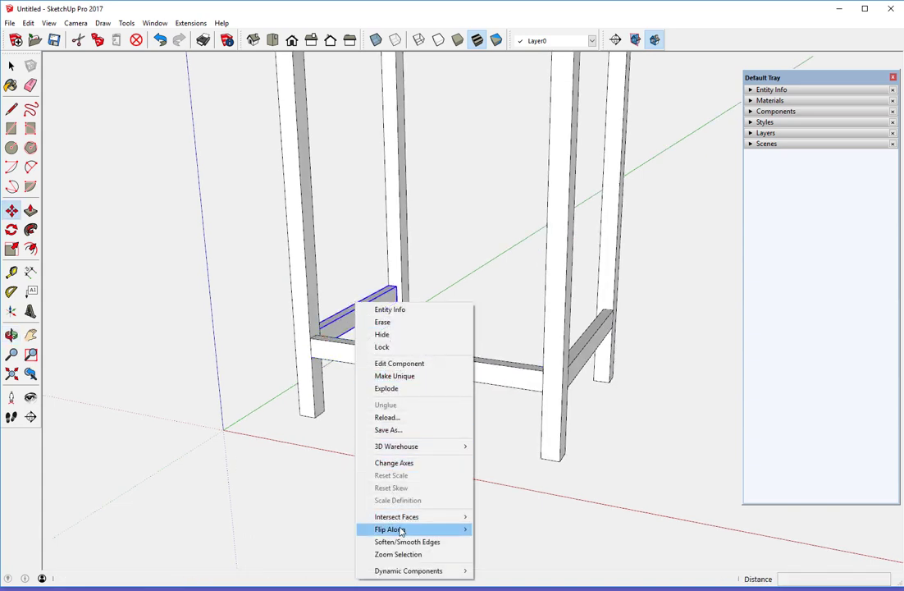
mouse_move(438, 531)
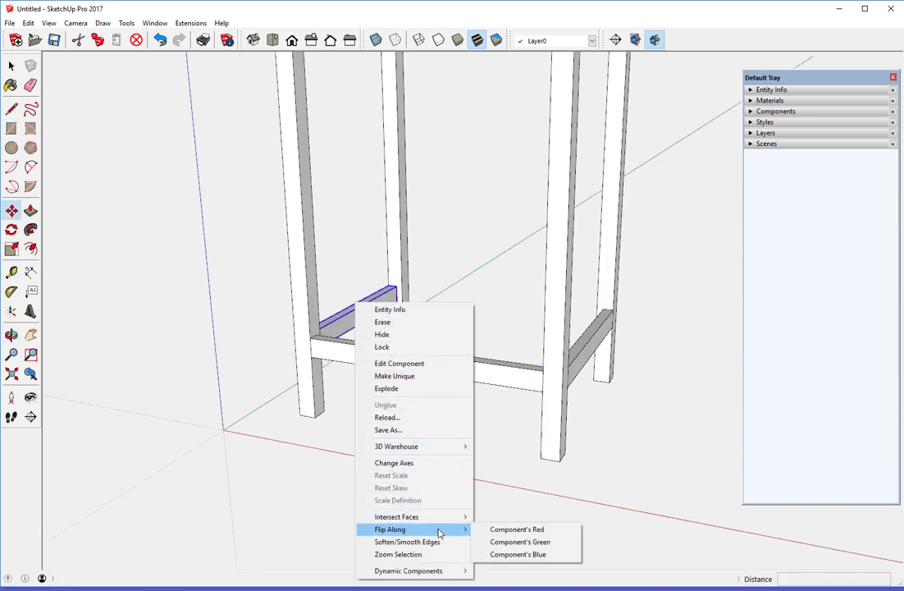
click(506, 532)
middle_drag(553, 387, 366, 398)
Copy the front lower stretcher from its midpoint onto the far pair of legs.
key(m)
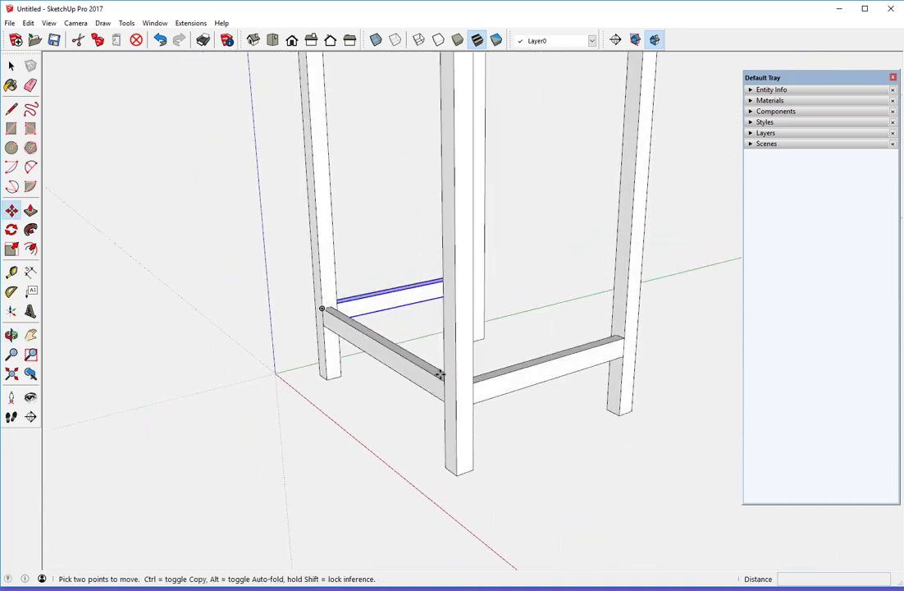
middle_drag(441, 374, 398, 369)
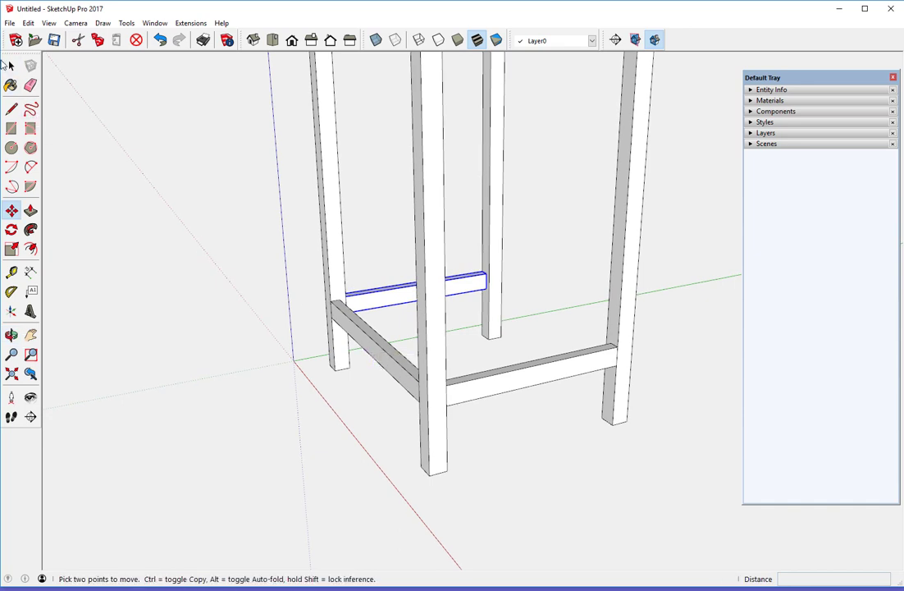
click(9, 66)
click(365, 338)
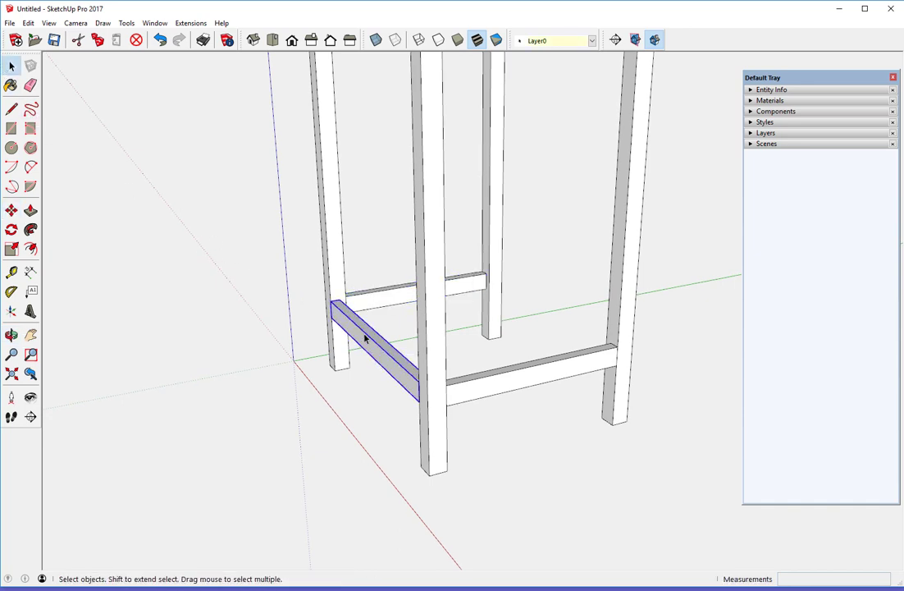
click(11, 210)
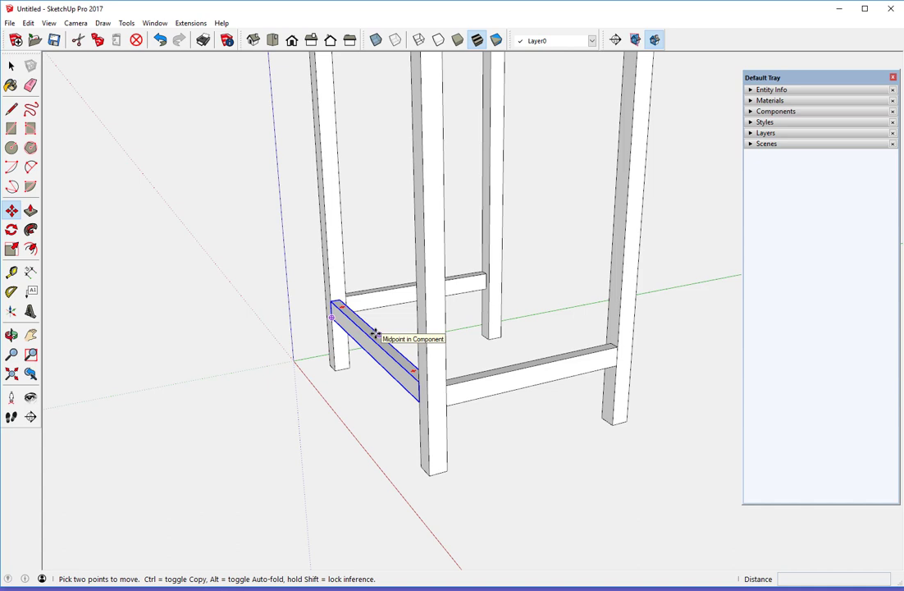
click(378, 335)
key(ctrl)
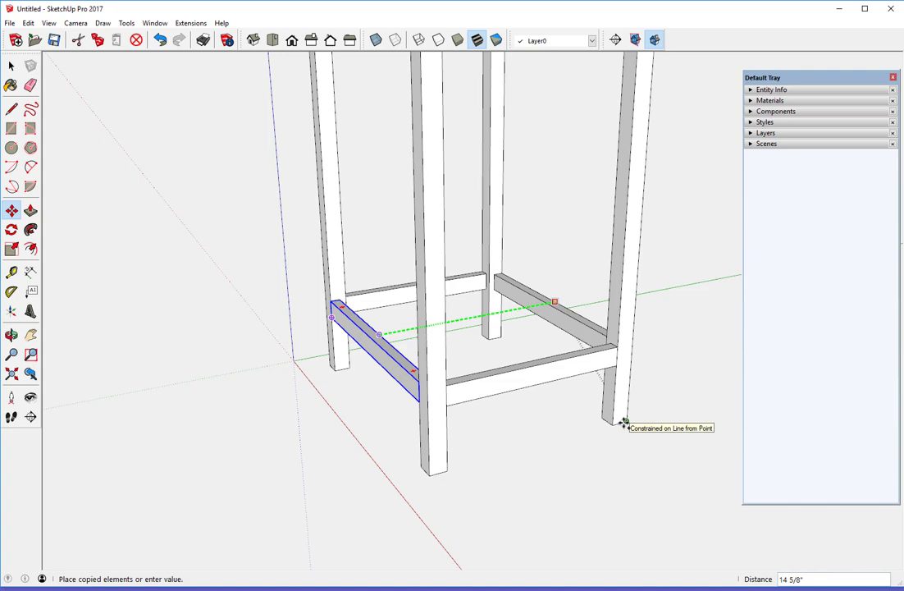
click(623, 423)
middle_drag(630, 307, 710, 338)
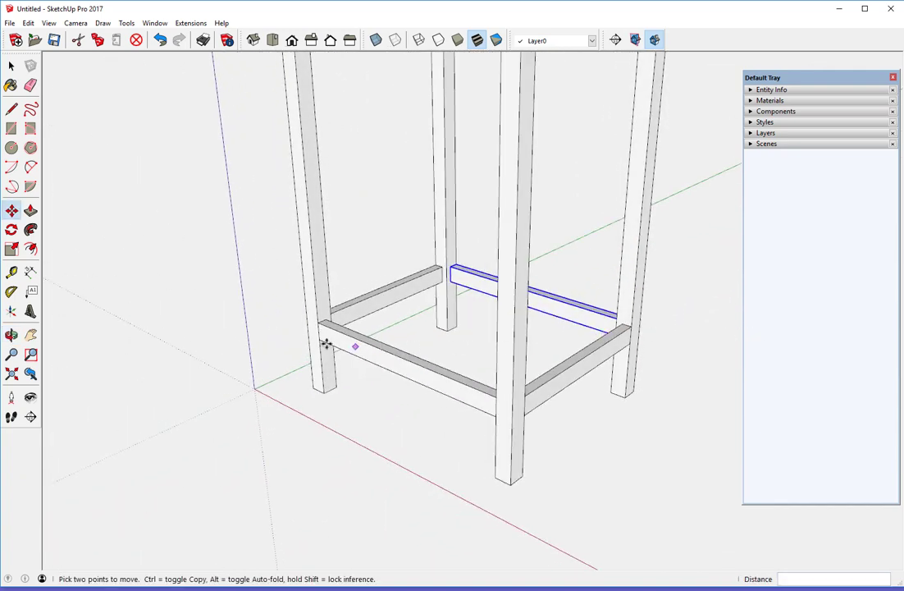
Place a guide 5 5/8" below the front leg's top midpoint.
scroll(320, 343, down, 3)
middle_drag(312, 335, 339, 327)
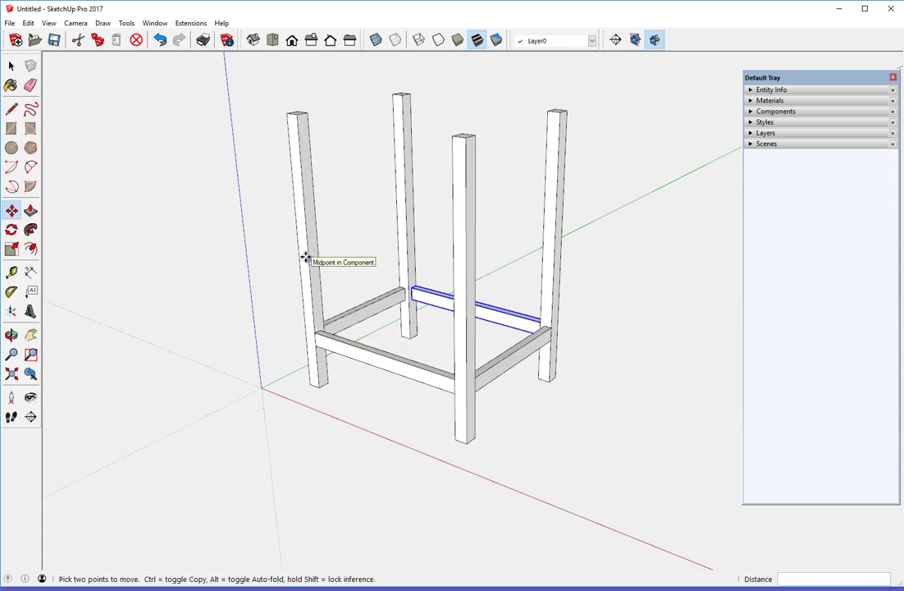
middle_drag(466, 262, 432, 273)
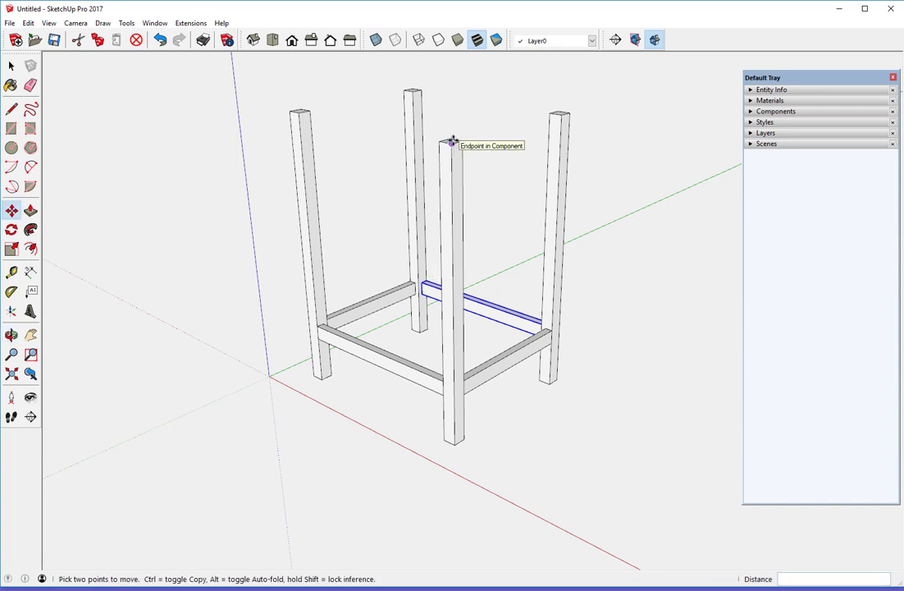
scroll(452, 141, up, 2)
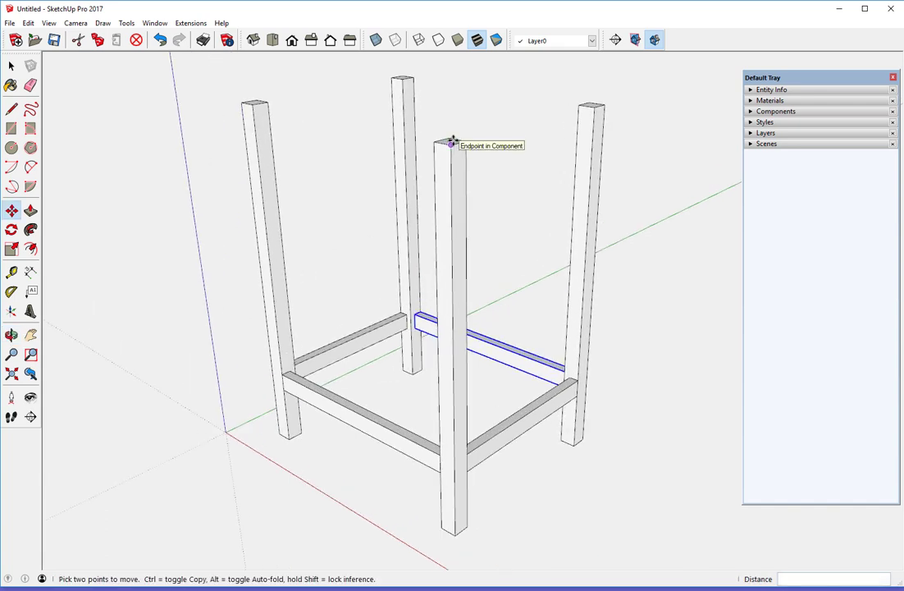
click(12, 273)
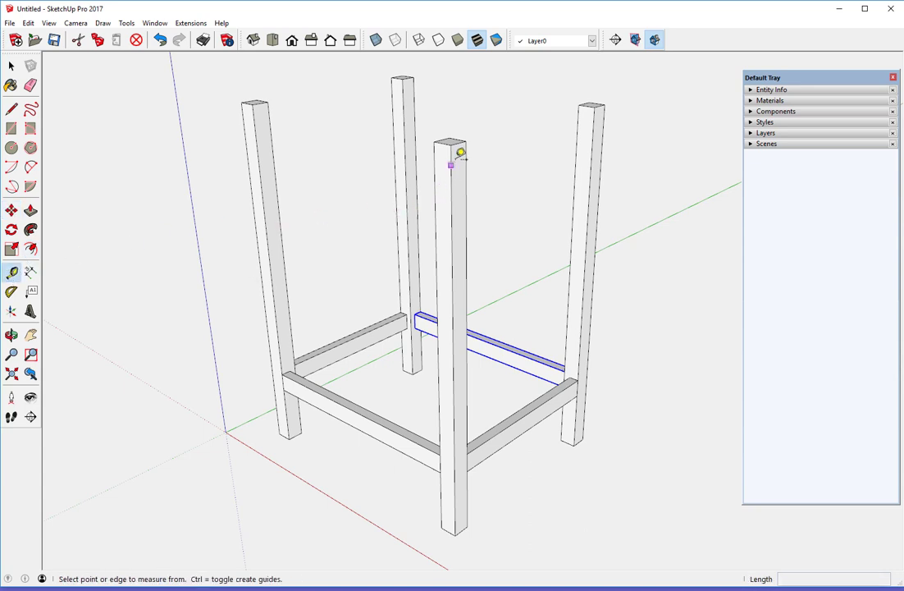
scroll(464, 144, up, 3)
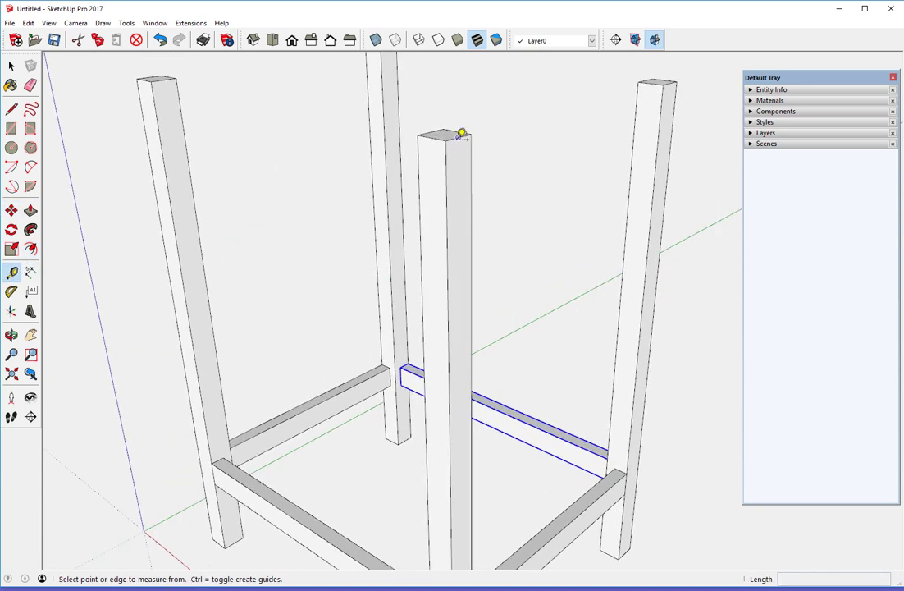
click(460, 134)
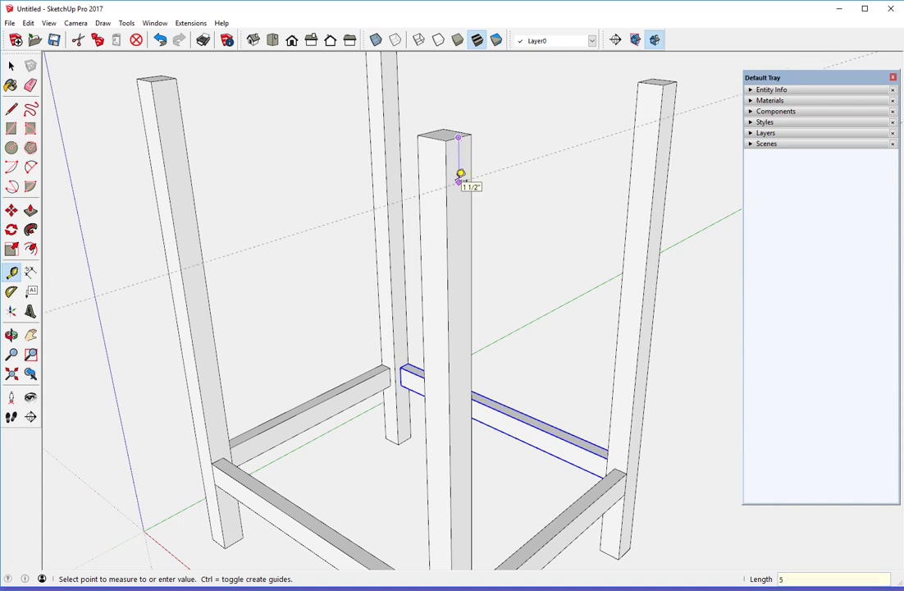
text(5 5/8)
key(Return)
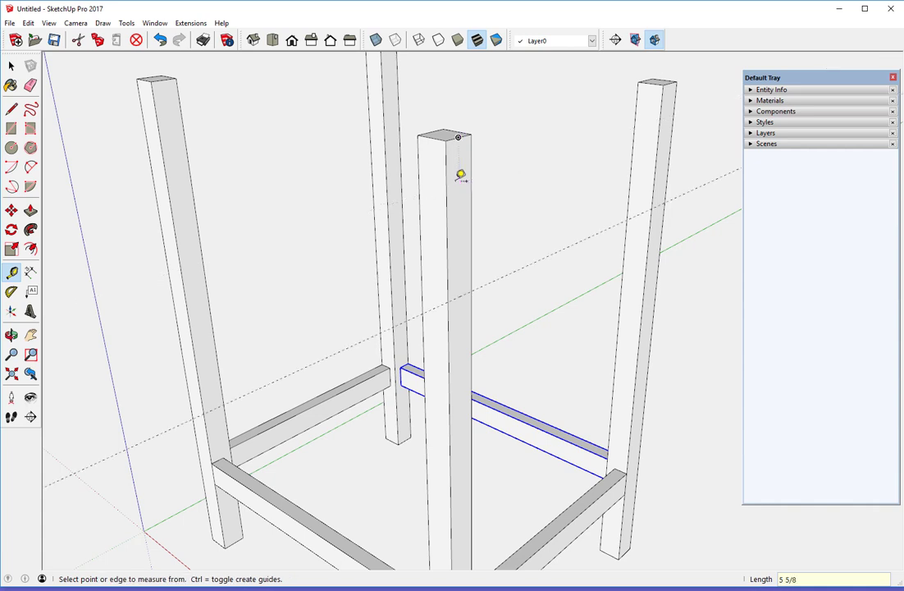
scroll(440, 149, down, 2)
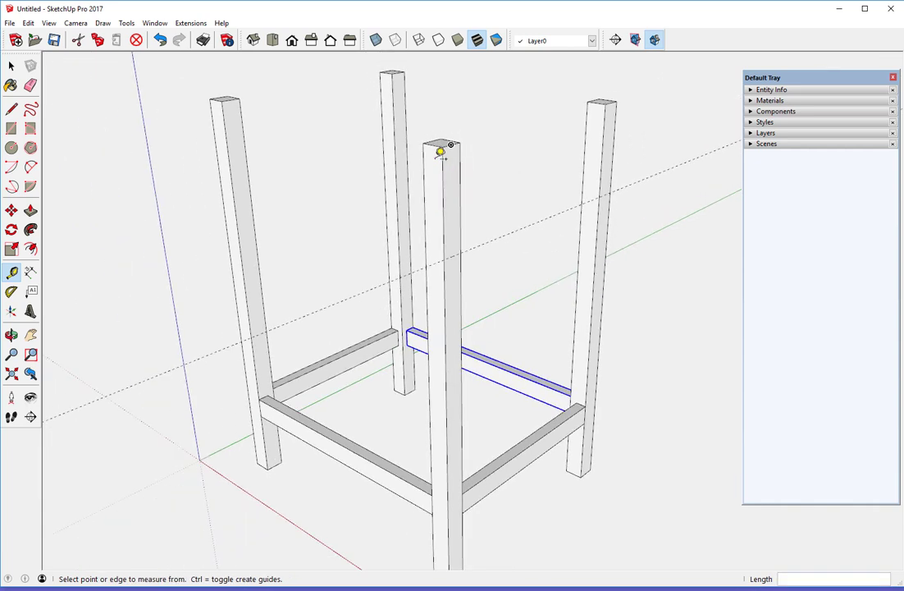
Draw the apron rectangle from the front leg top to the guide and make it a component.
click(11, 129)
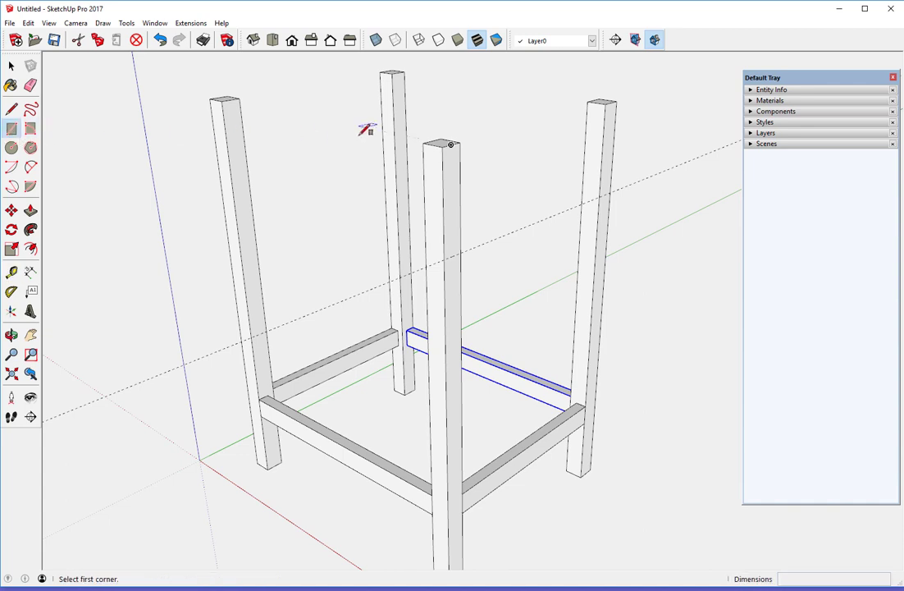
click(460, 143)
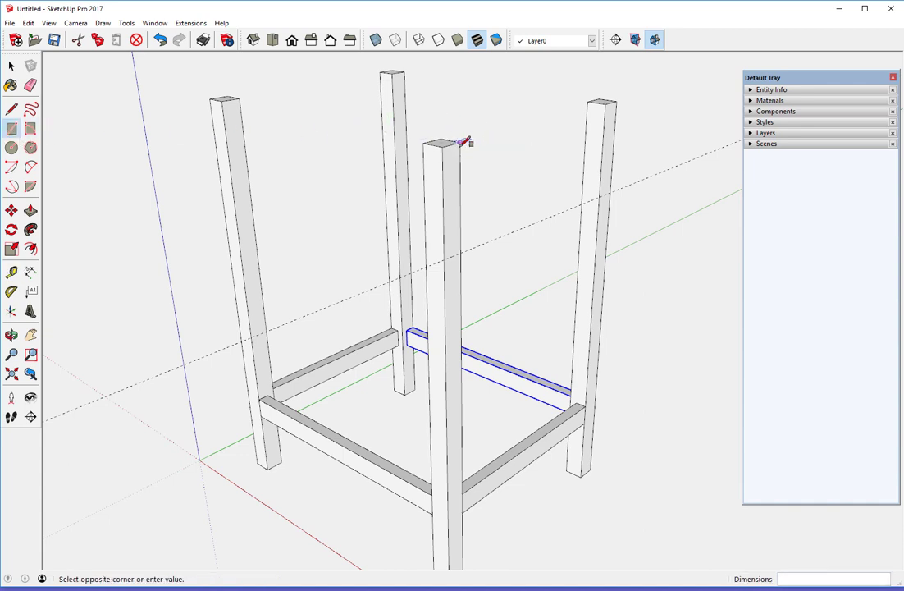
click(601, 192)
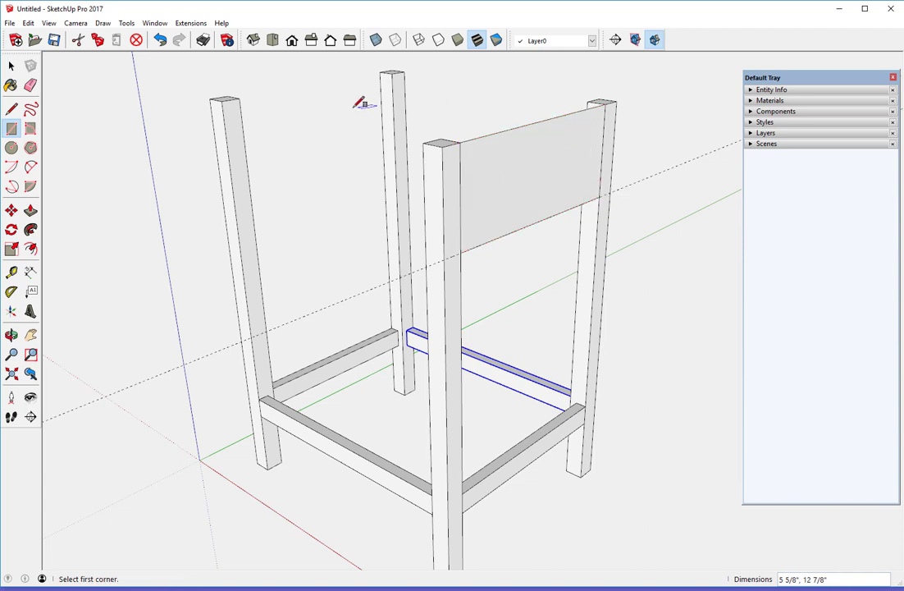
click(11, 66)
click(492, 182)
right_click(493, 181)
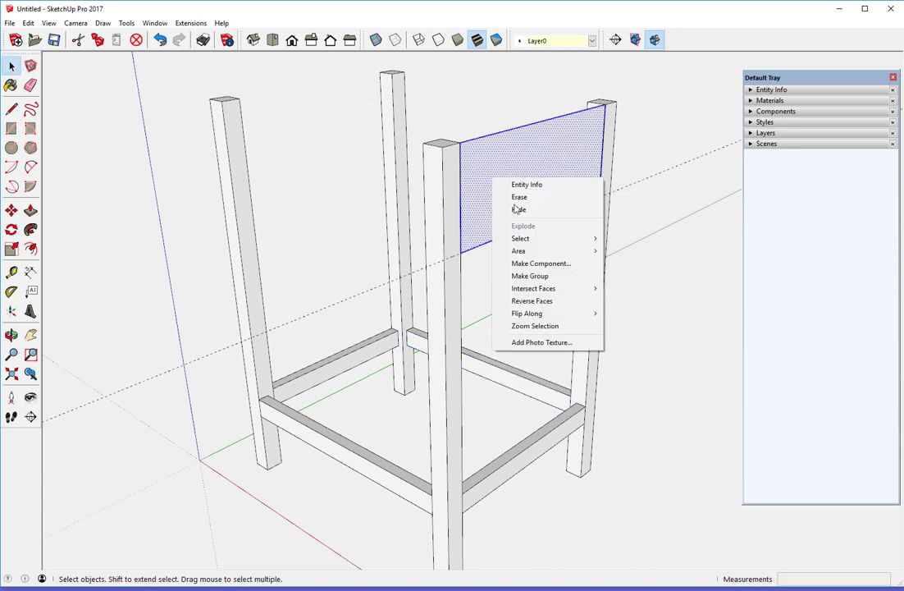
click(513, 262)
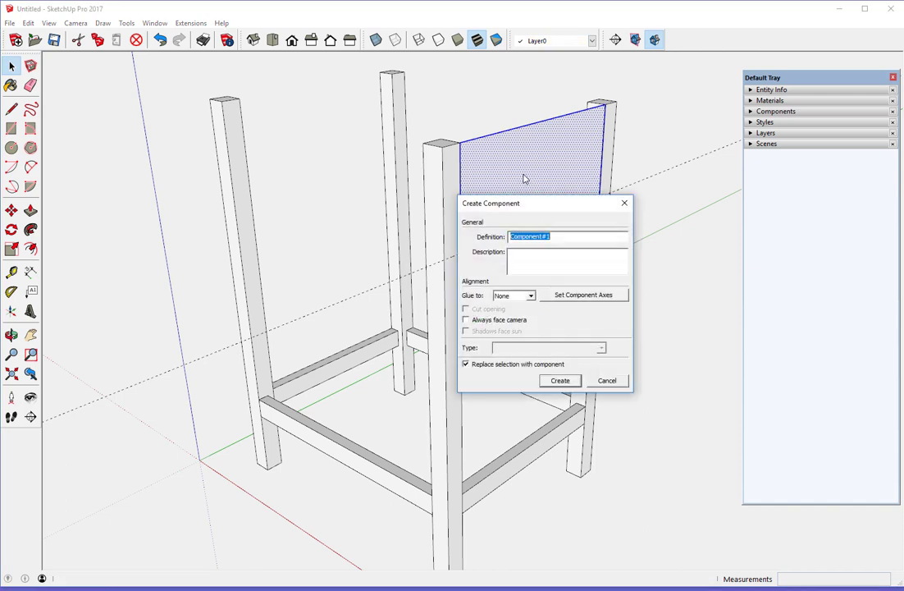
text(Side)
key(Return)
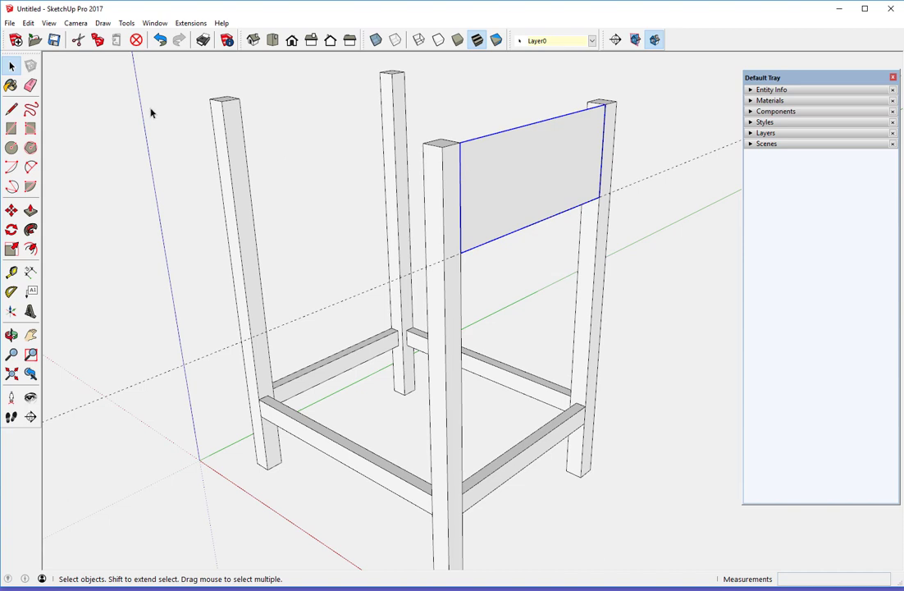
Edit the apron component, push/pull the panel to give it thickness, and close it.
click(31, 85)
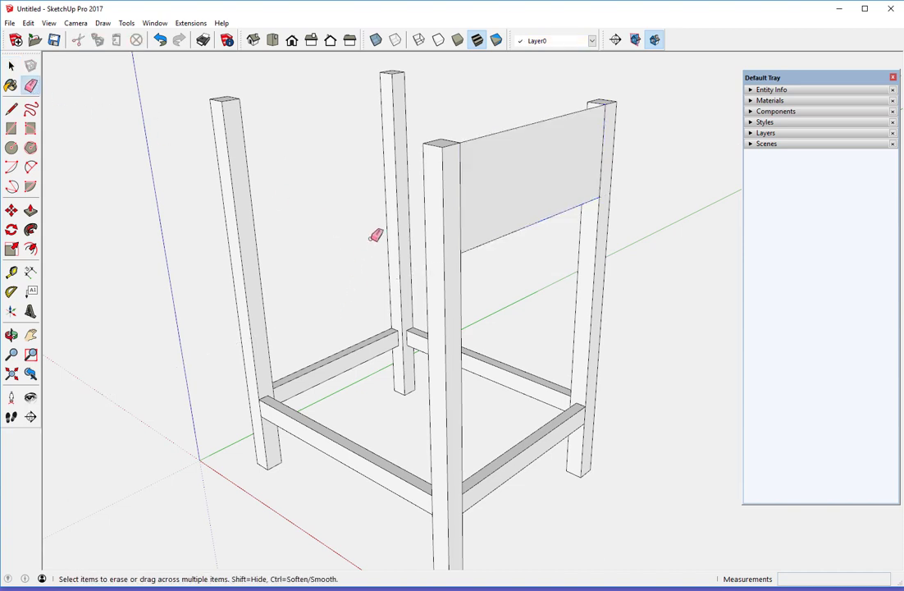
right_click(535, 182)
click(562, 244)
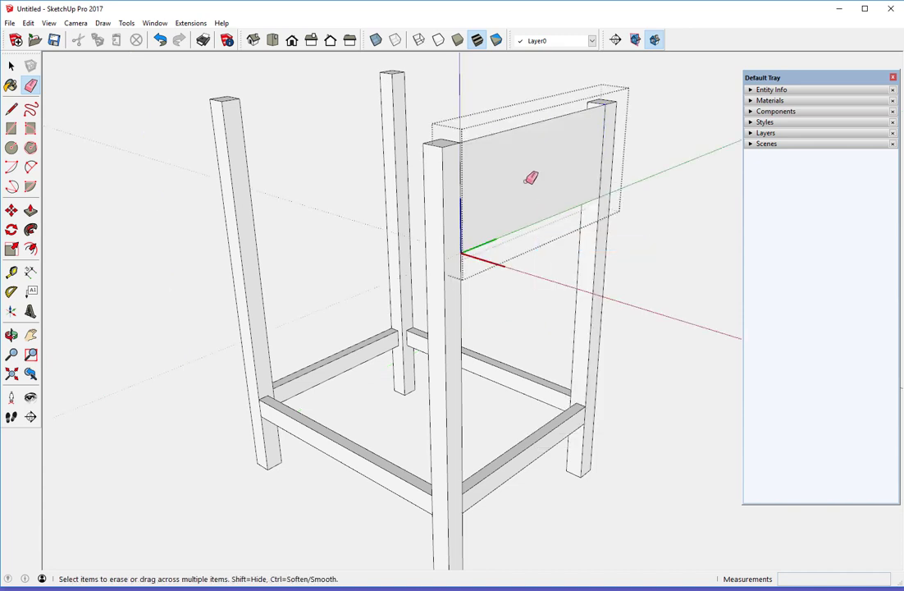
click(30, 210)
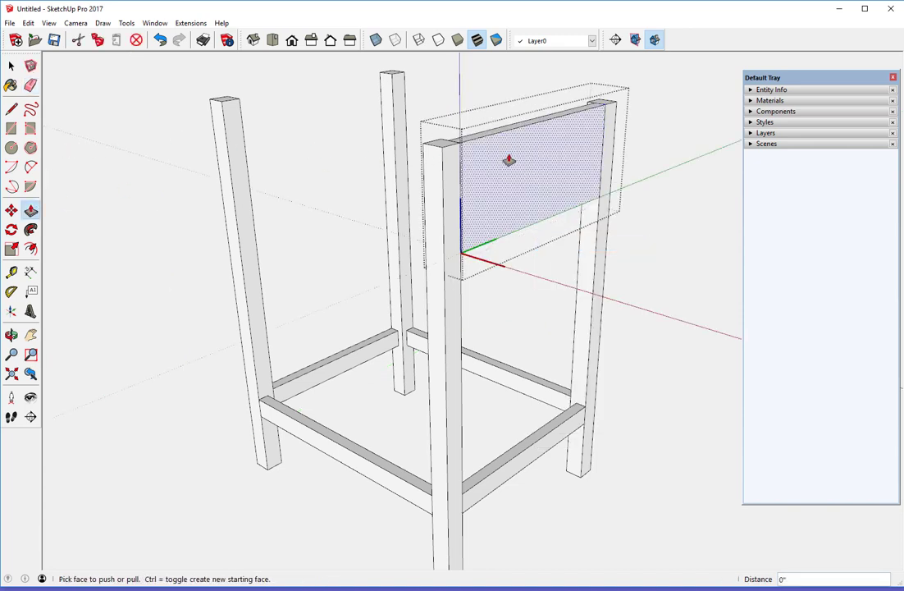
middle_drag(517, 153, 591, 182)
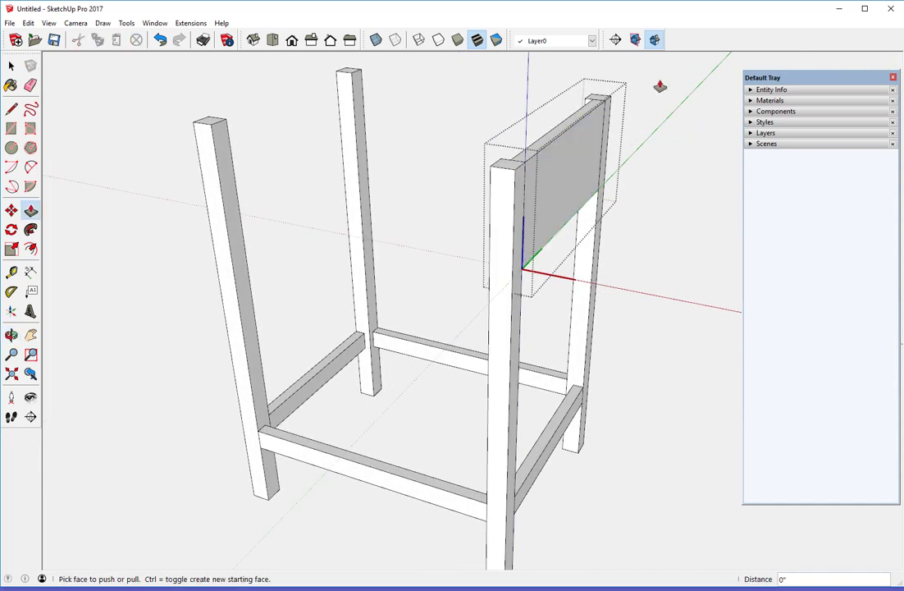
right_click(660, 85)
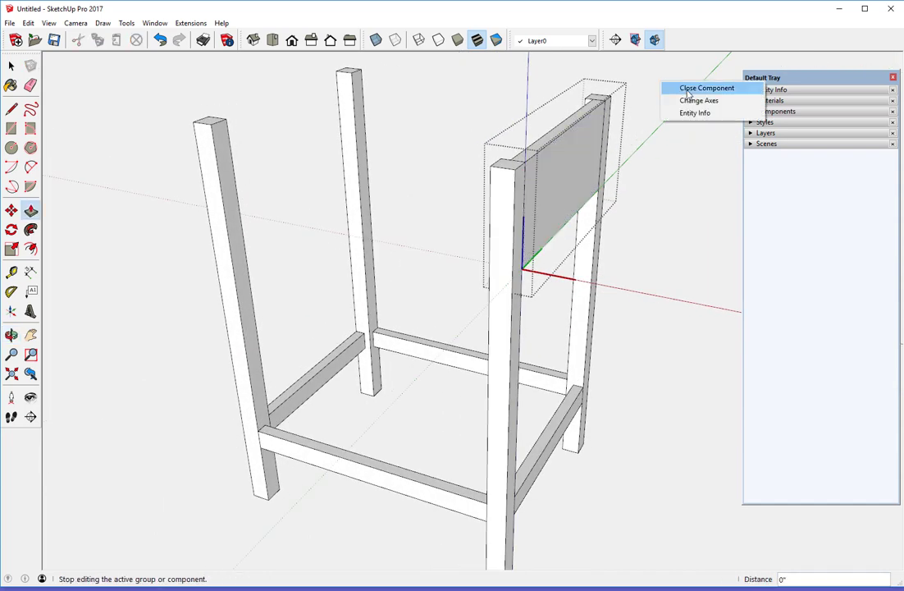
click(686, 87)
middle_drag(504, 185, 686, 200)
Copy the side apron onto the left-hand legs.
click(11, 210)
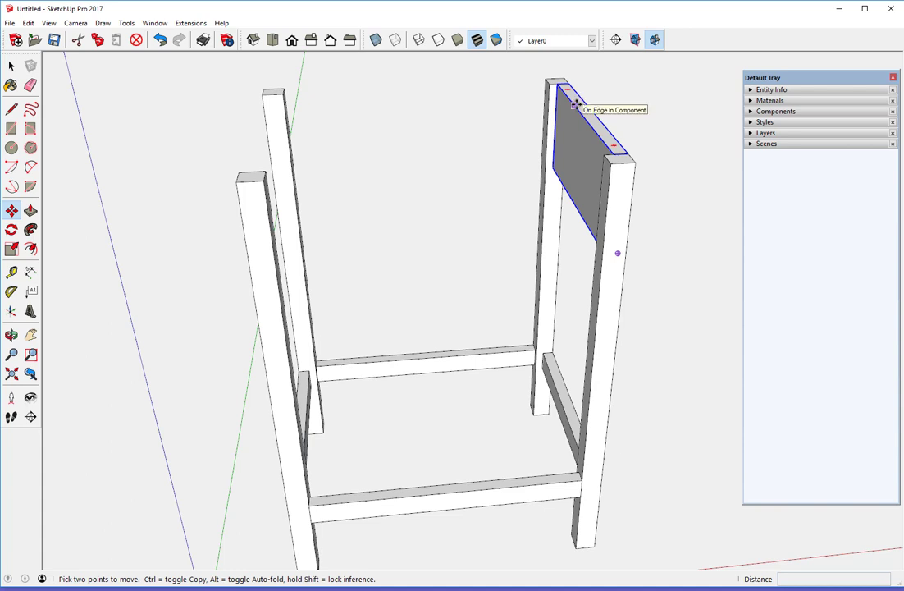
click(574, 104)
key(ctrl)
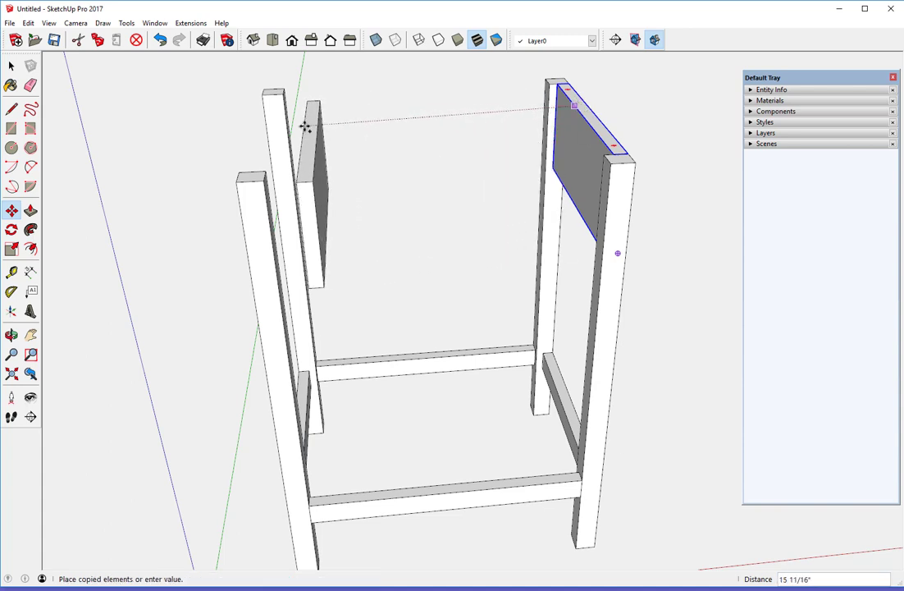
click(244, 174)
middle_drag(263, 136, 391, 128)
Flip the copied apron along its component's red axis.
right_click(284, 192)
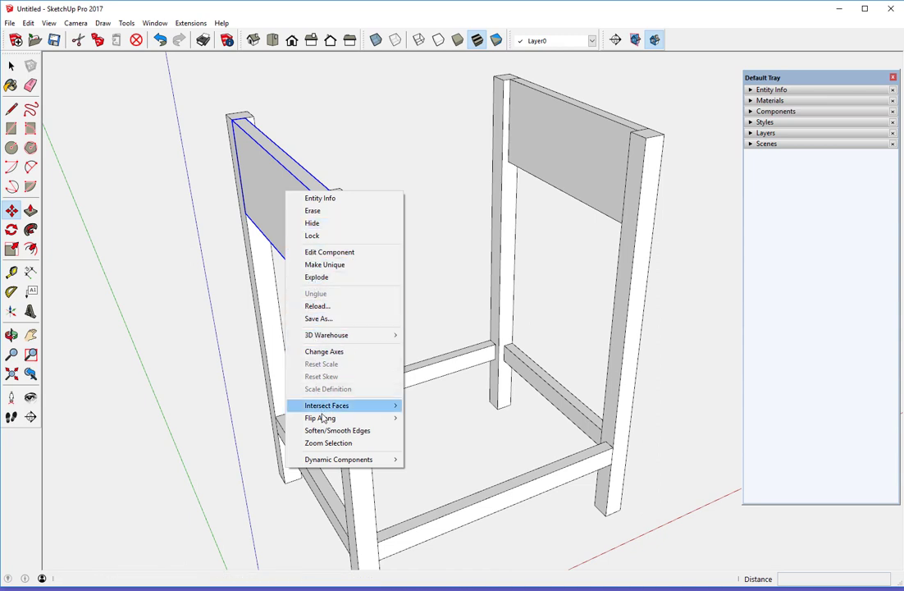
mouse_move(319, 417)
click(430, 418)
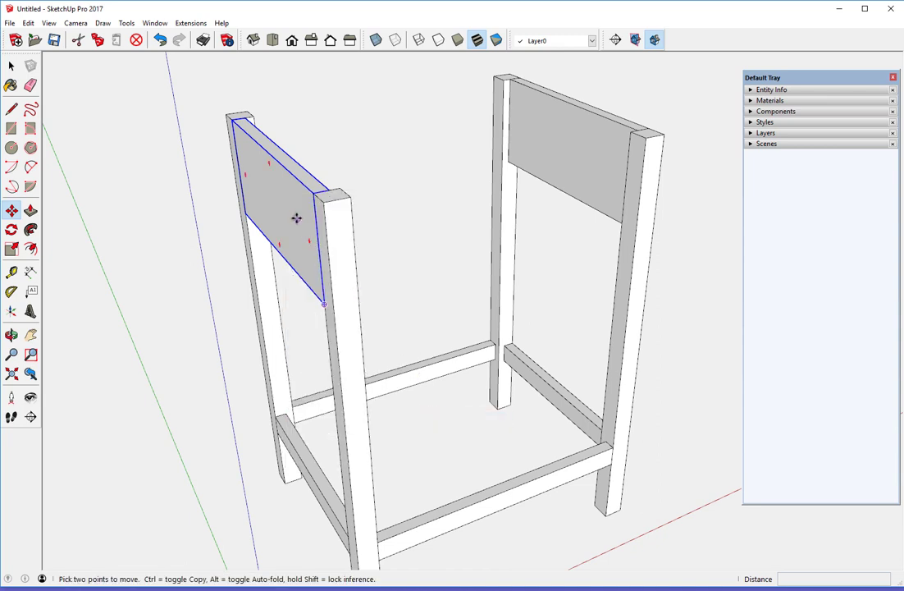
scroll(295, 216, down, 5)
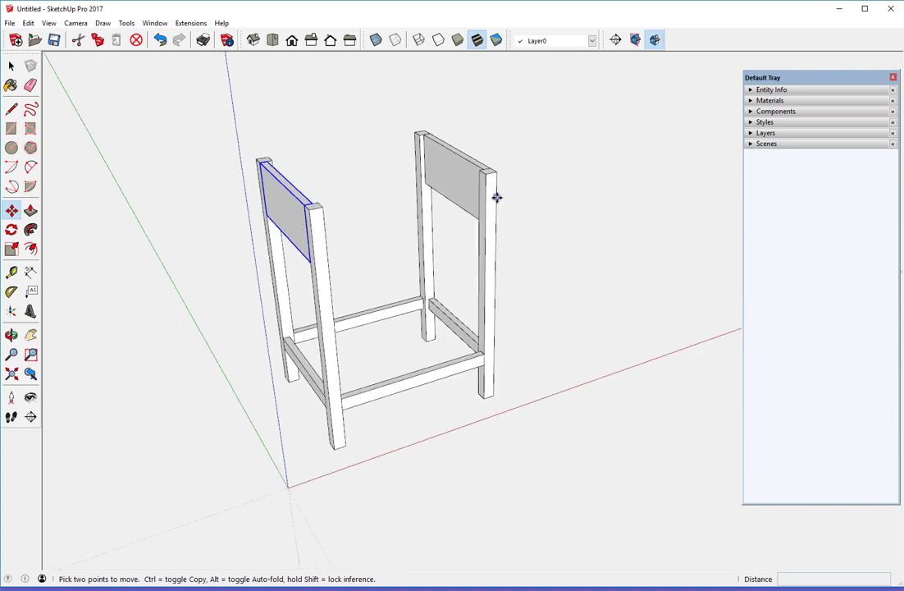
middle_drag(497, 196, 124, 129)
Copy the lower front rail 16 5/16" up to the top of the front legs.
key(m)
scroll(474, 354, up, 2)
scroll(474, 355, up, 1)
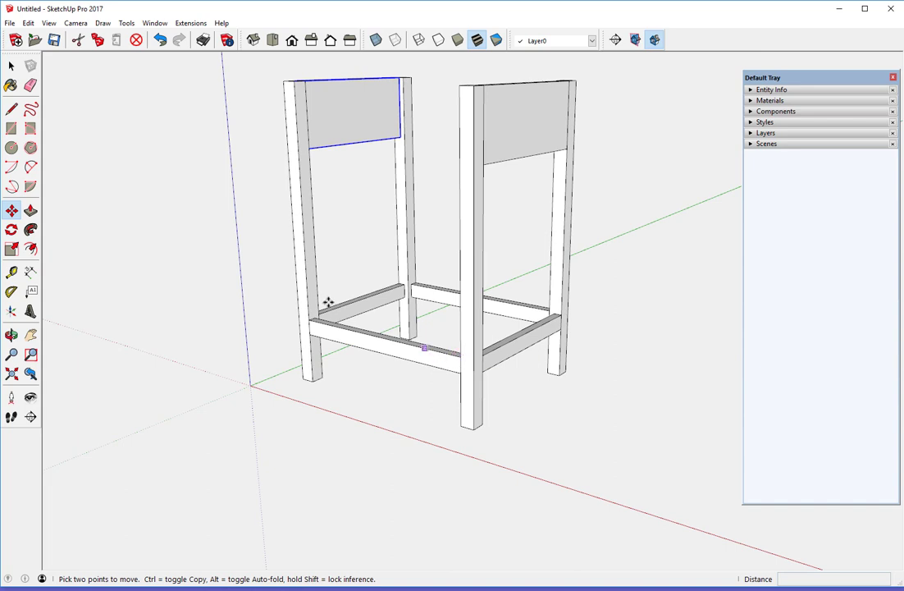
click(12, 66)
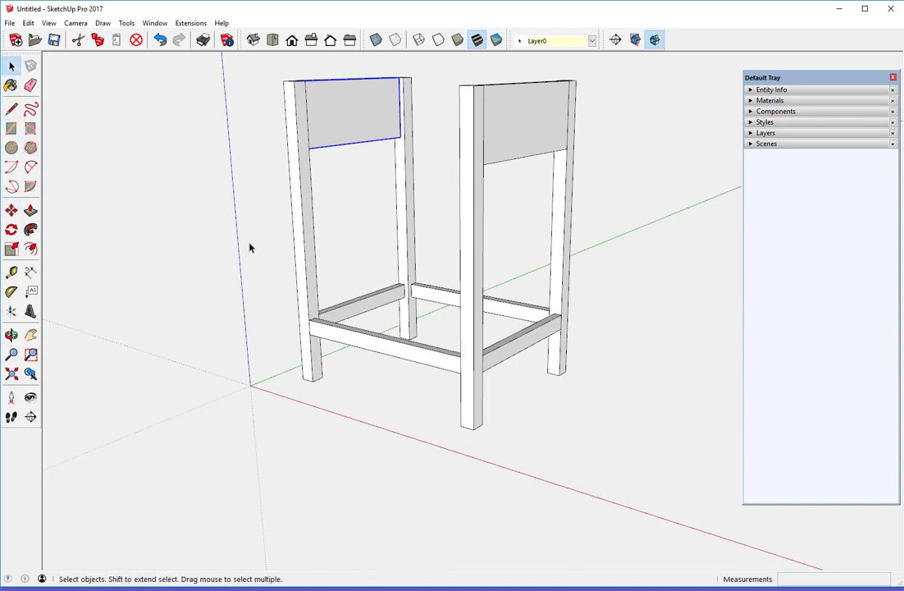
click(401, 348)
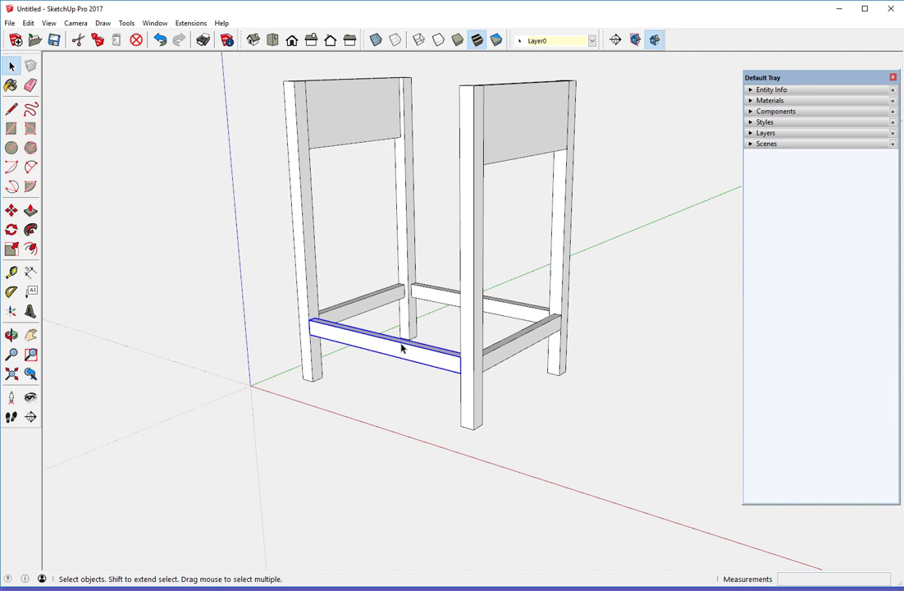
click(11, 210)
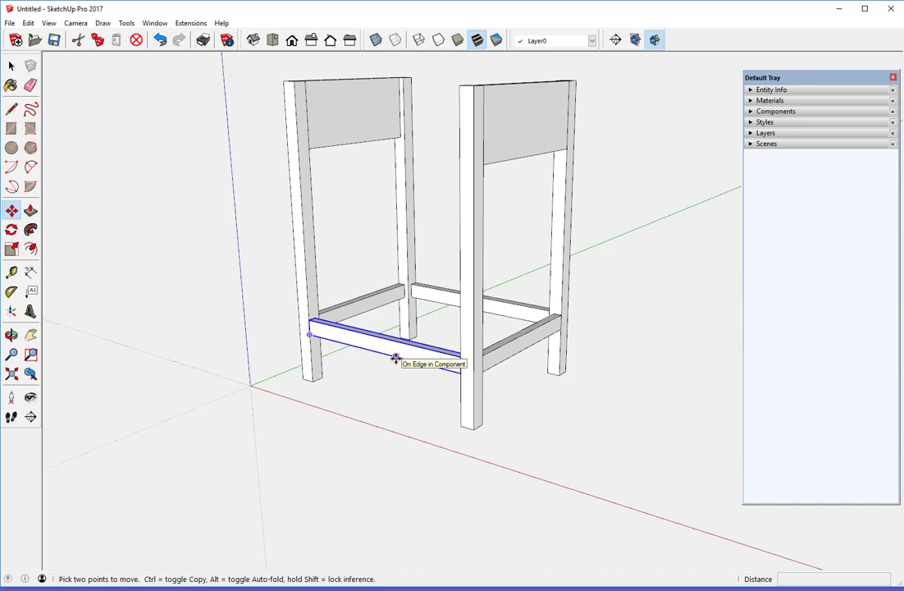
click(396, 359)
key(ctrl)
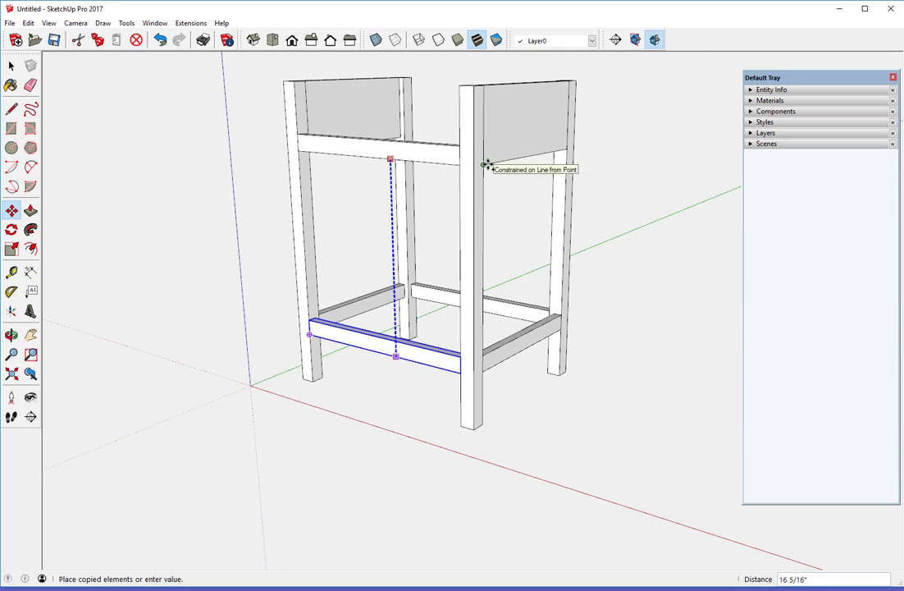
click(483, 150)
middle_drag(478, 141, 324, 221)
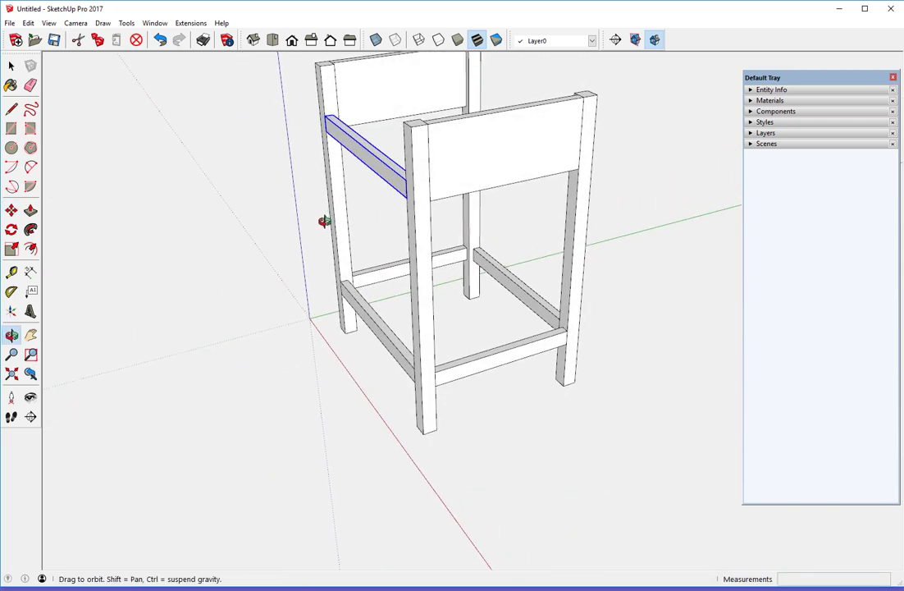
Add a Tape Measure guide 5 5/8" down from the top of the front leg.
middle_drag(502, 141, 112, 155)
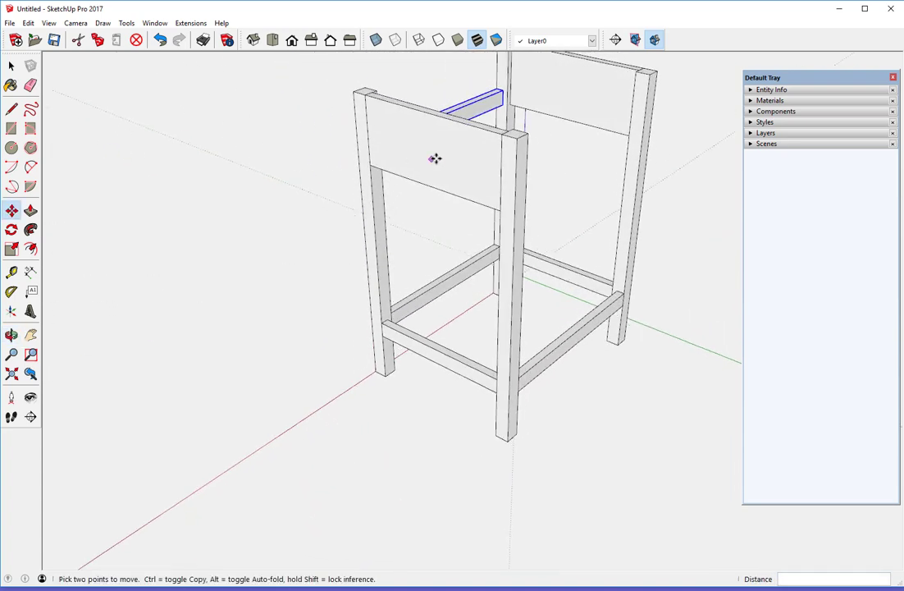
middle_drag(434, 157, 353, 142)
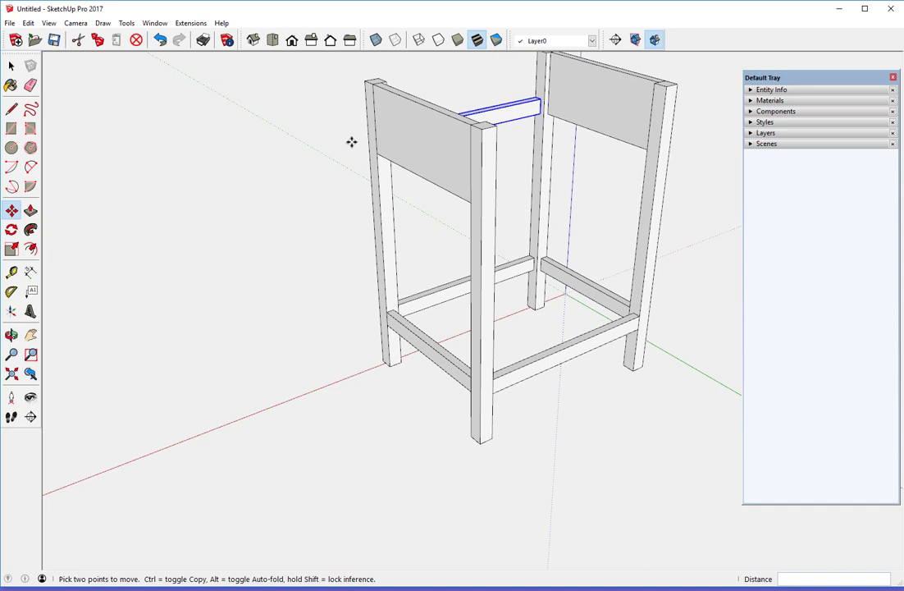
click(10, 271)
middle_drag(473, 194, 479, 154)
scroll(488, 98, up, 4)
scroll(489, 97, up, 2)
click(505, 92)
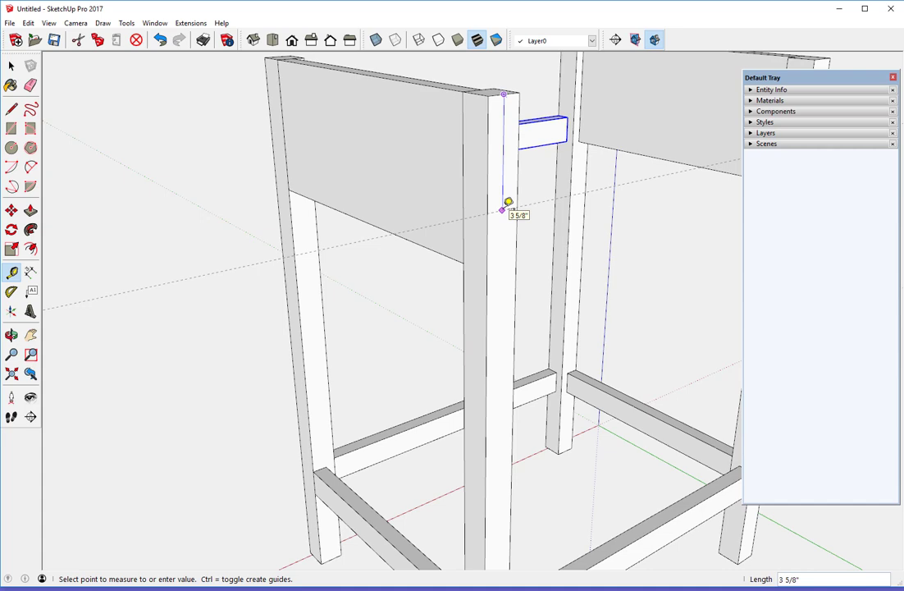
click(470, 248)
scroll(436, 196, down, 5)
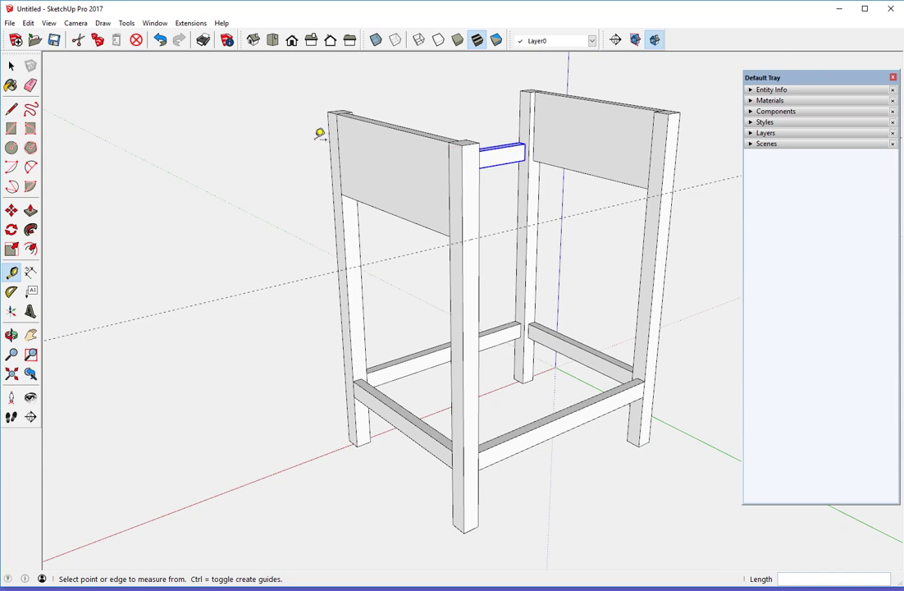
Draw the apron's rectangular face from the front leg top to the guide on the back leg.
click(11, 128)
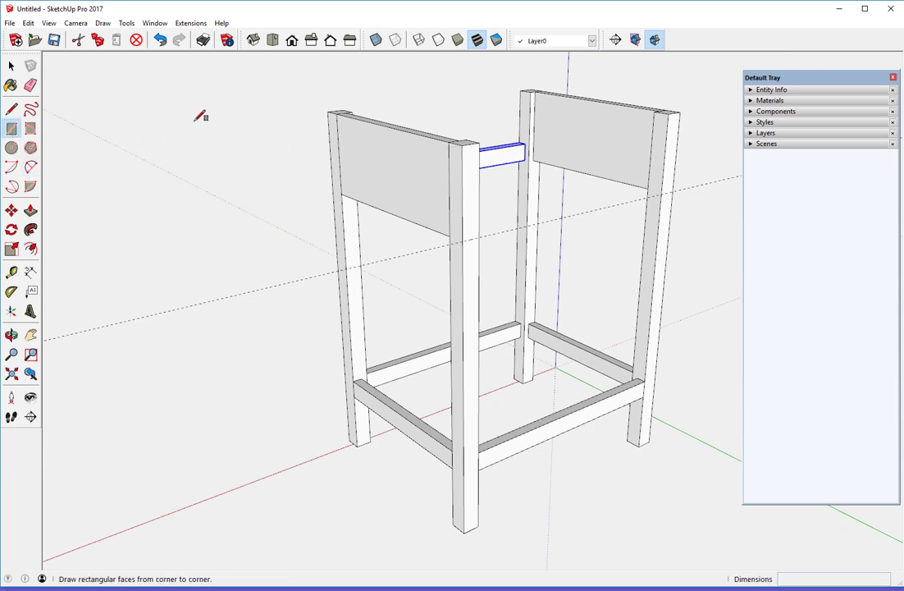
click(480, 142)
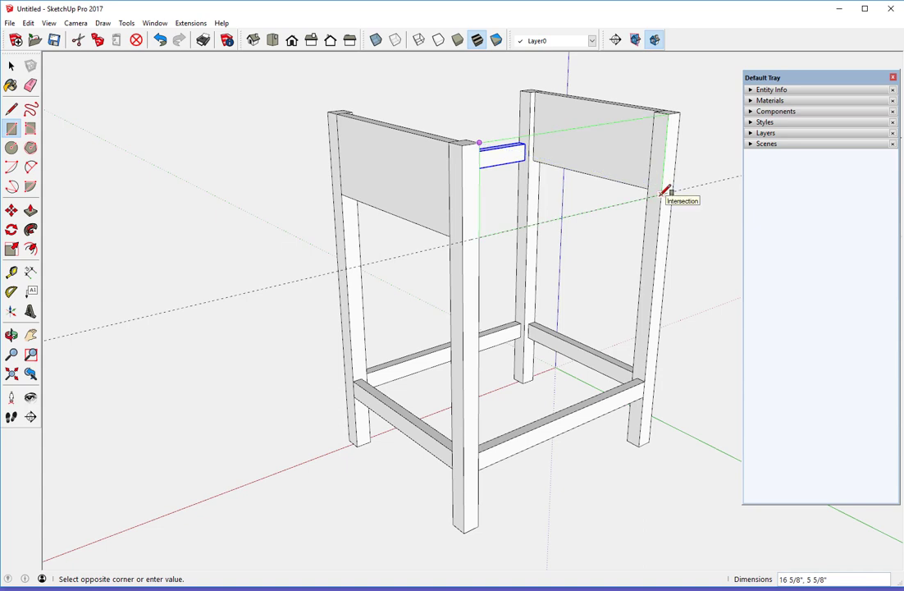
click(667, 192)
middle_drag(413, 182, 294, 169)
click(11, 66)
scroll(645, 112, up, 2)
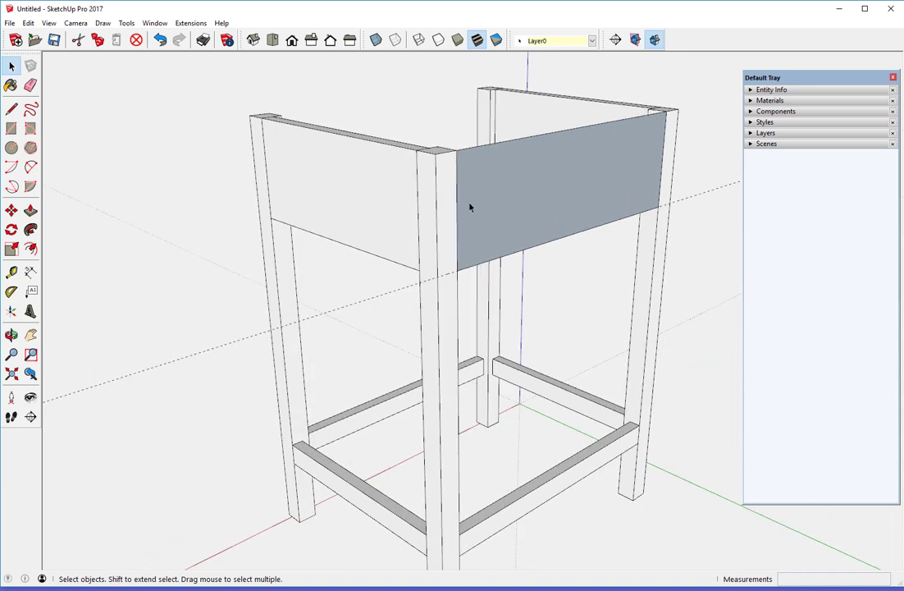
scroll(316, 240, down, 1)
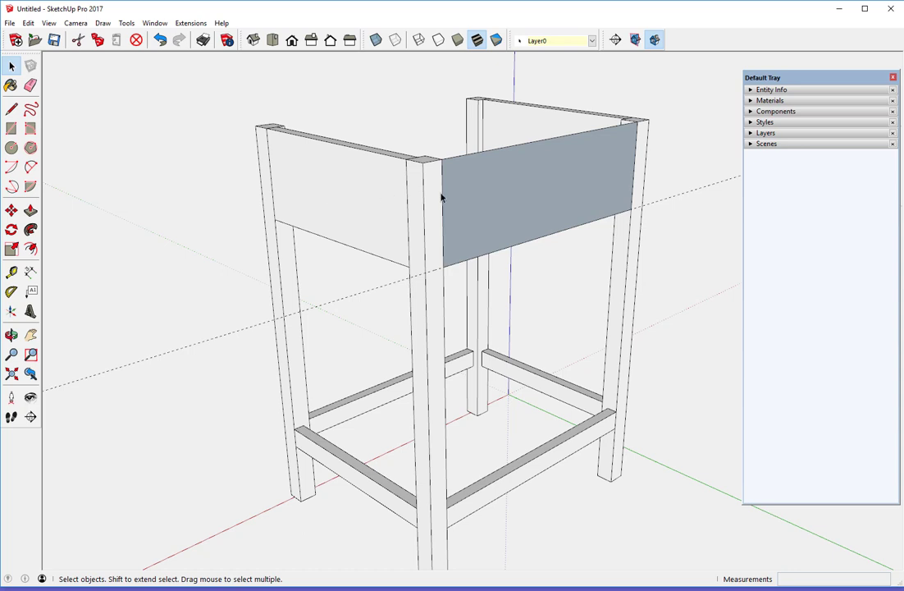
Make the apron face and its edges into a new component named 'Ba'.
click(31, 85)
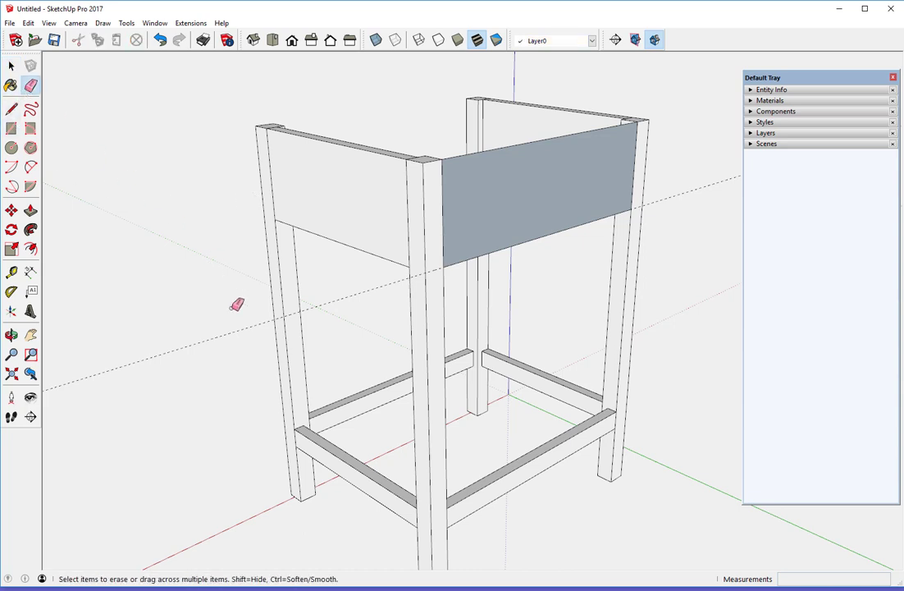
right_click(488, 172)
click(8, 63)
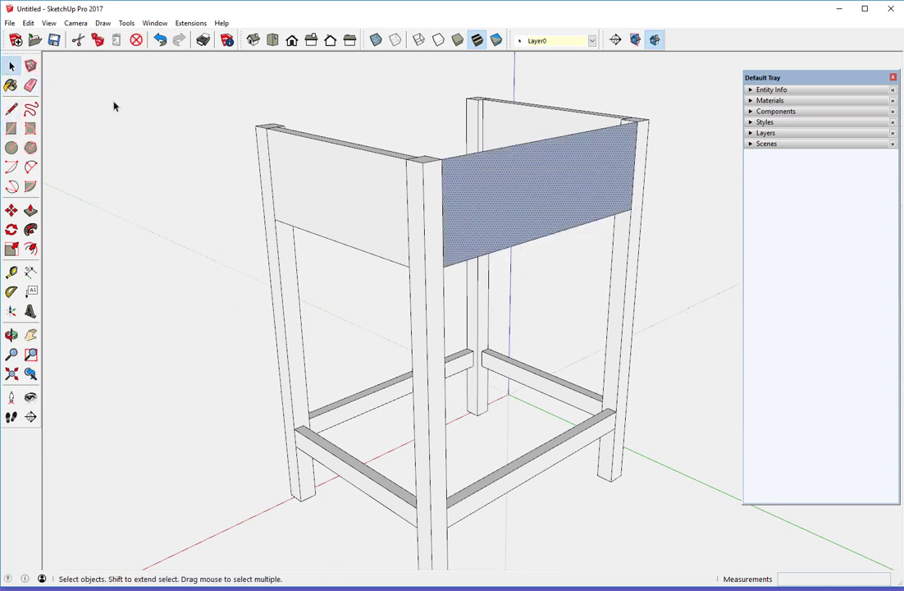
double_click(489, 180)
right_click(489, 180)
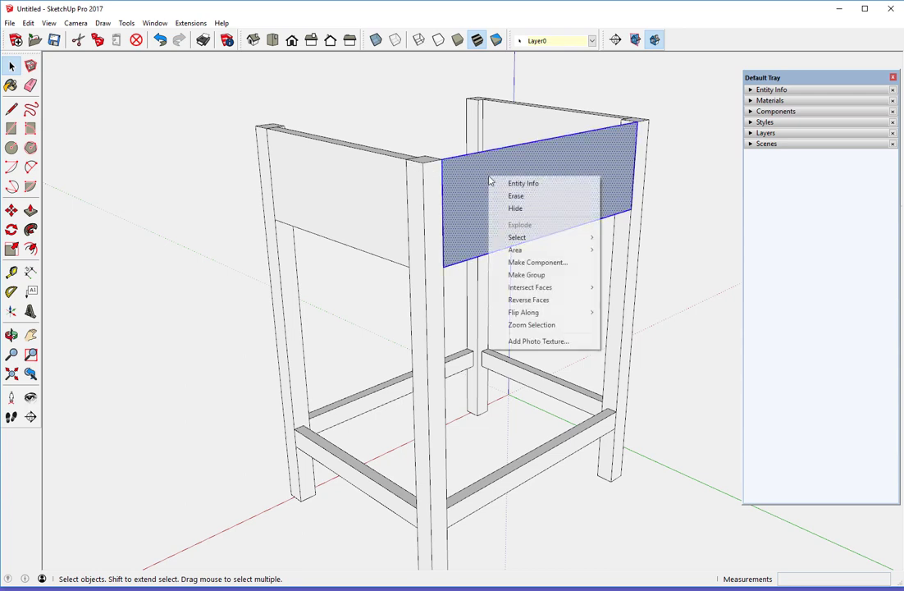
click(517, 262)
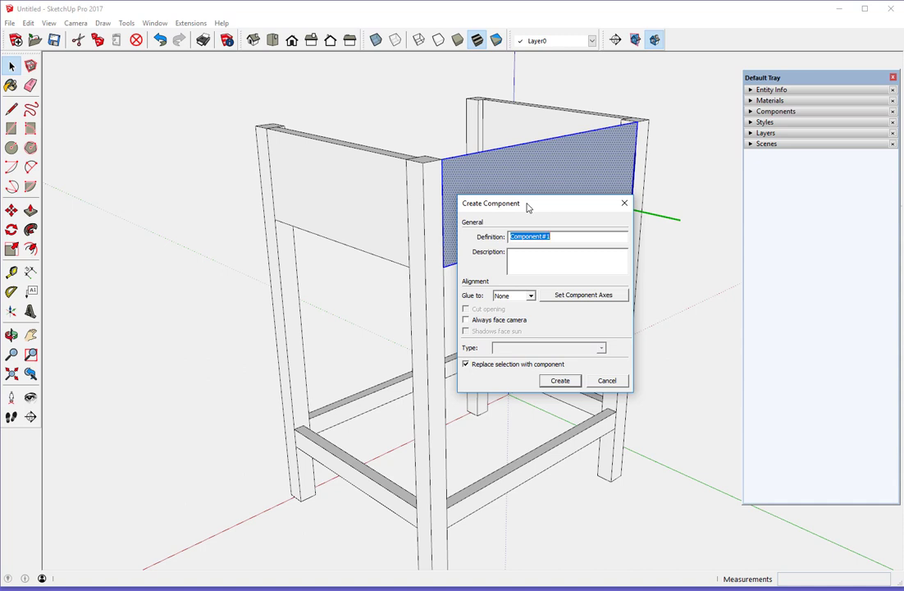
text(Back)
key(Return)
Inside the component, push/pull the apron face to a 3/4" thickness.
right_click(528, 207)
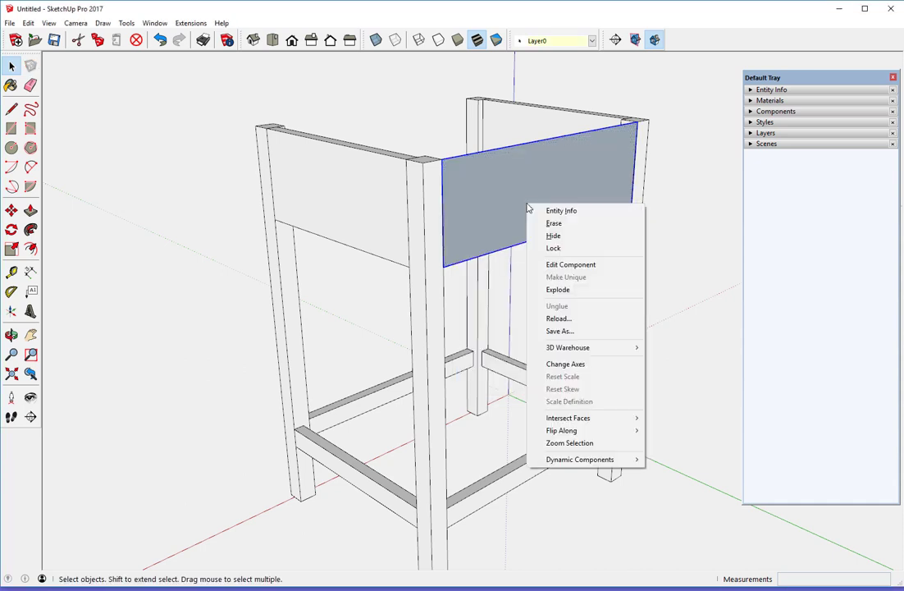
click(558, 262)
middle_drag(499, 212, 569, 232)
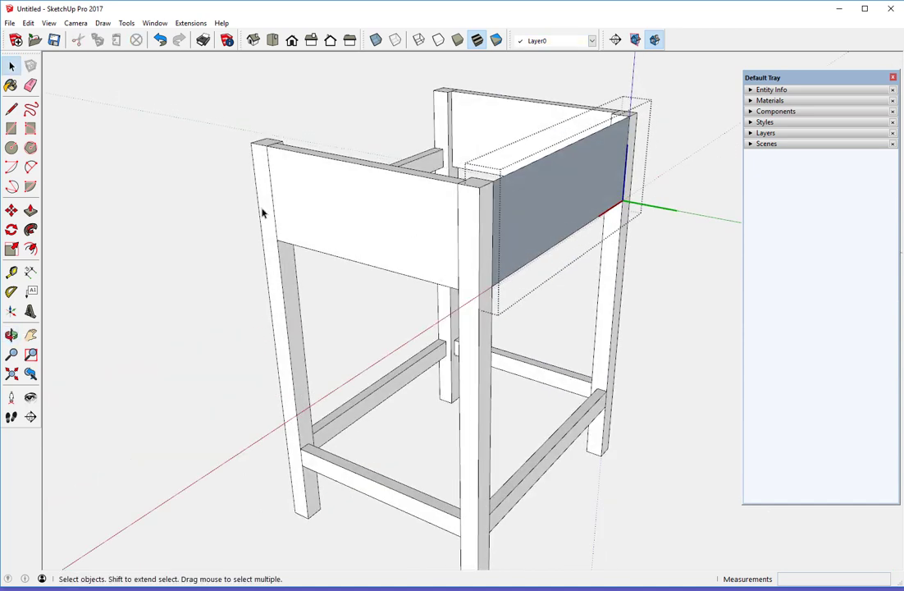
click(30, 211)
click(543, 172)
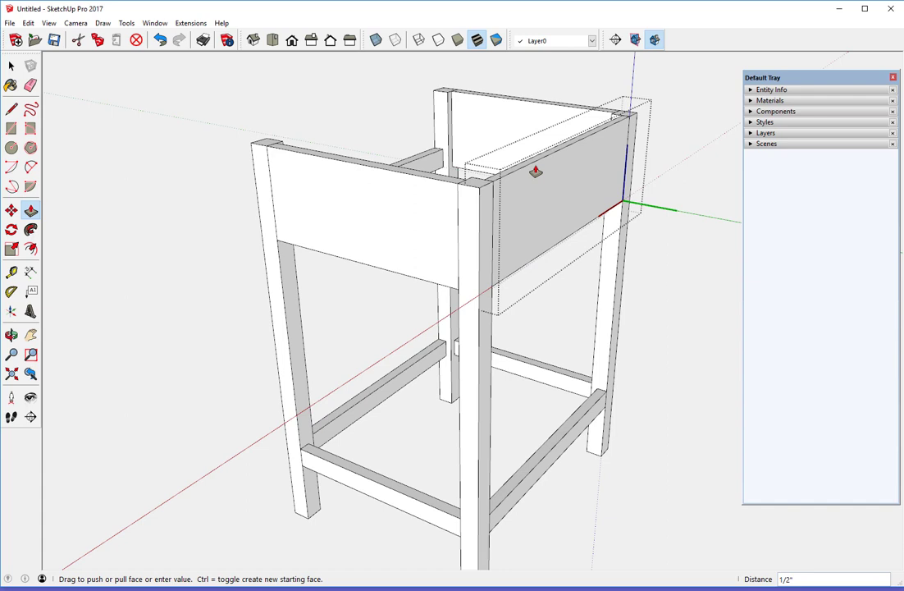
text(3/4")
right_click(572, 71)
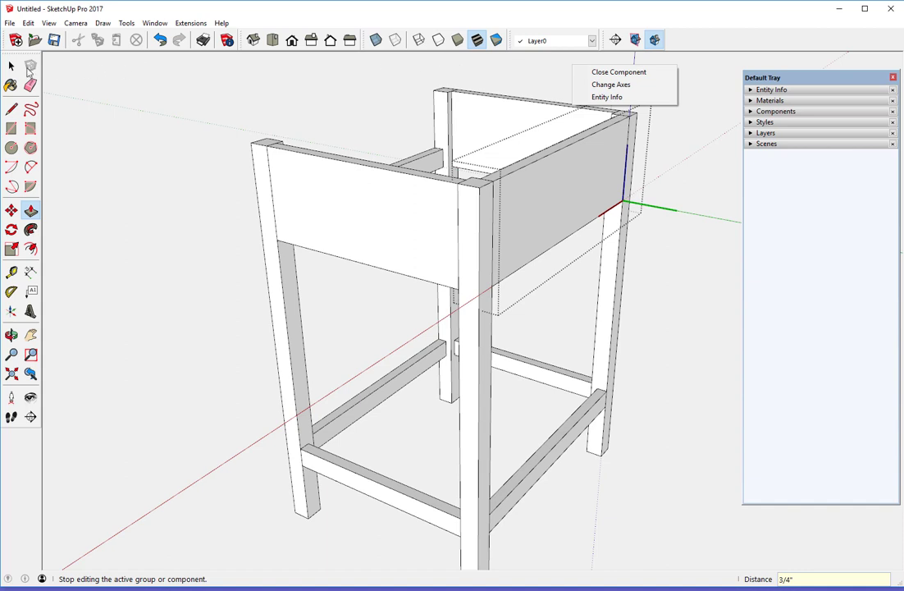
click(10, 64)
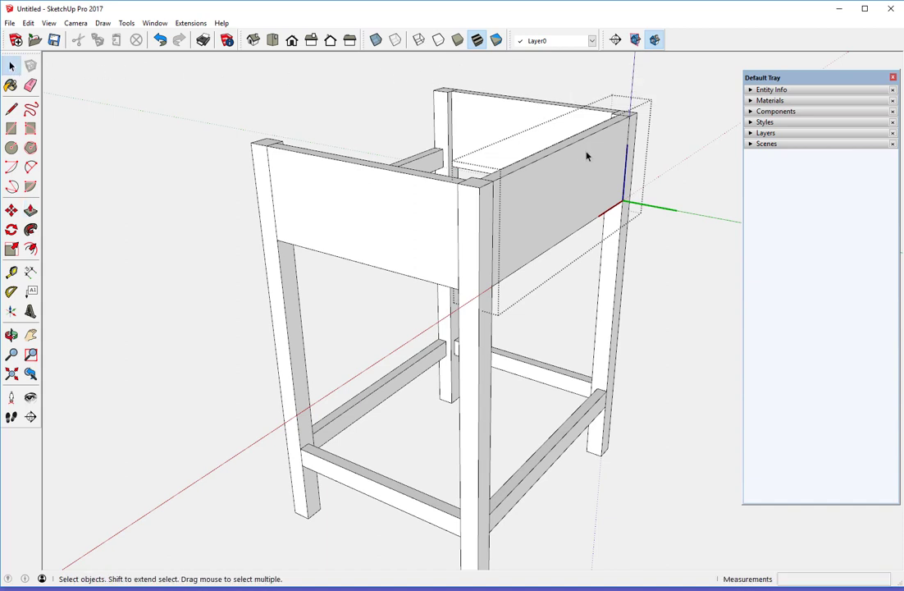
Lower the apron's top face by 3/4" with Push/Pull, then close the component.
middle_drag(588, 156, 545, 149)
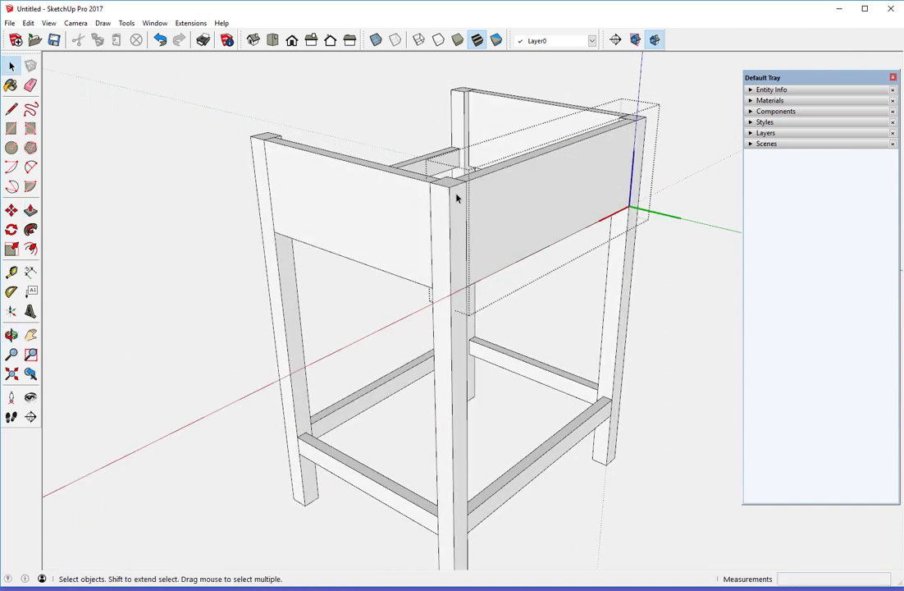
scroll(507, 191, up, 1)
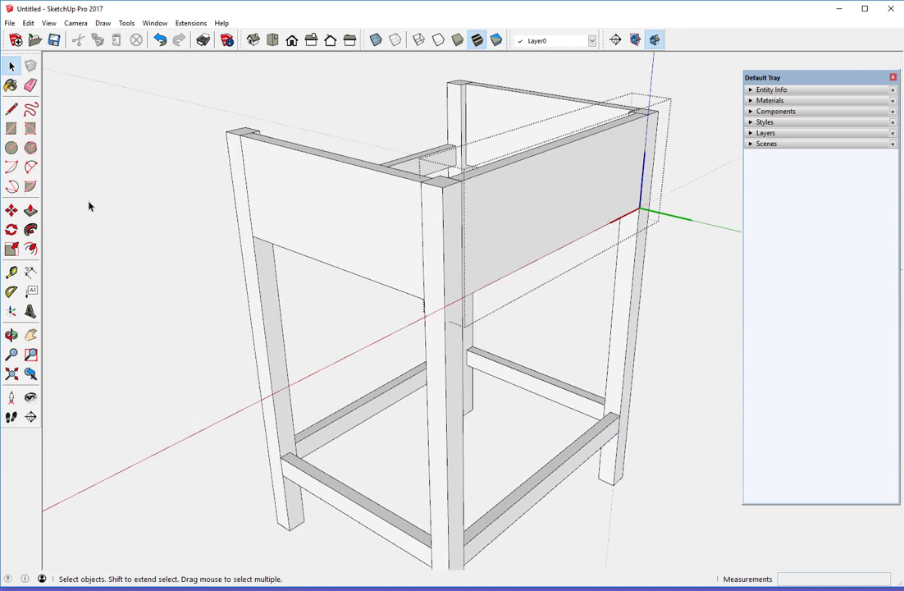
click(30, 210)
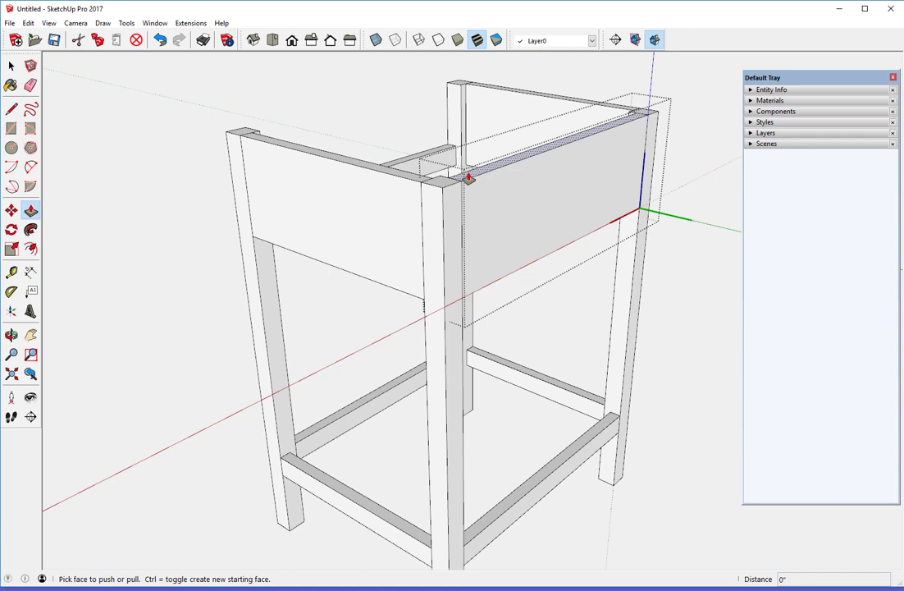
click(468, 177)
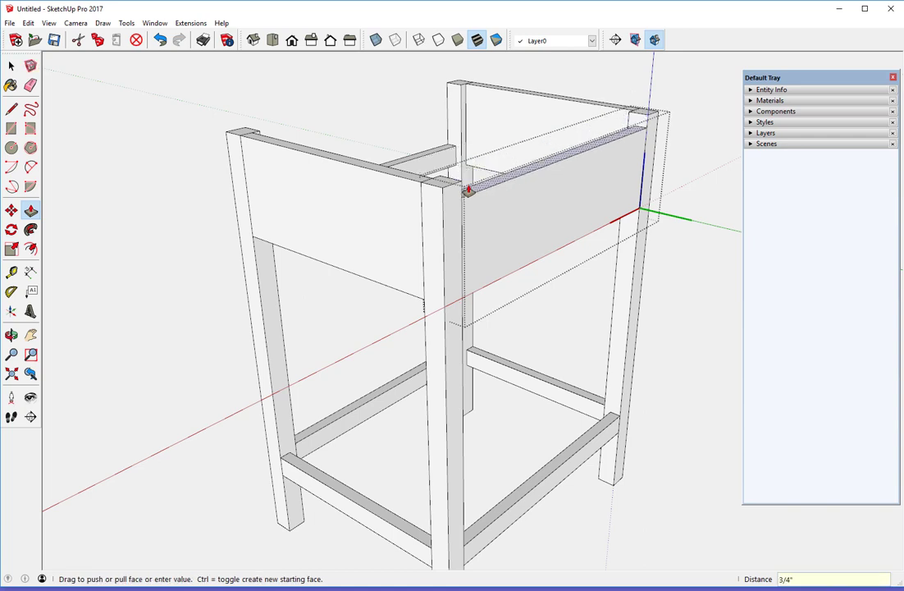
click(469, 191)
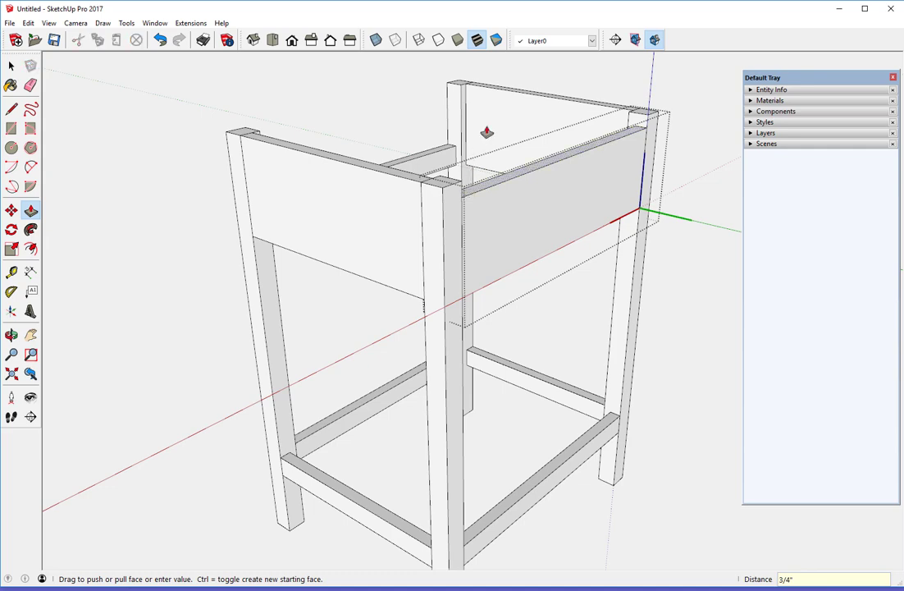
right_click(500, 74)
click(529, 73)
middle_drag(345, 207, 527, 202)
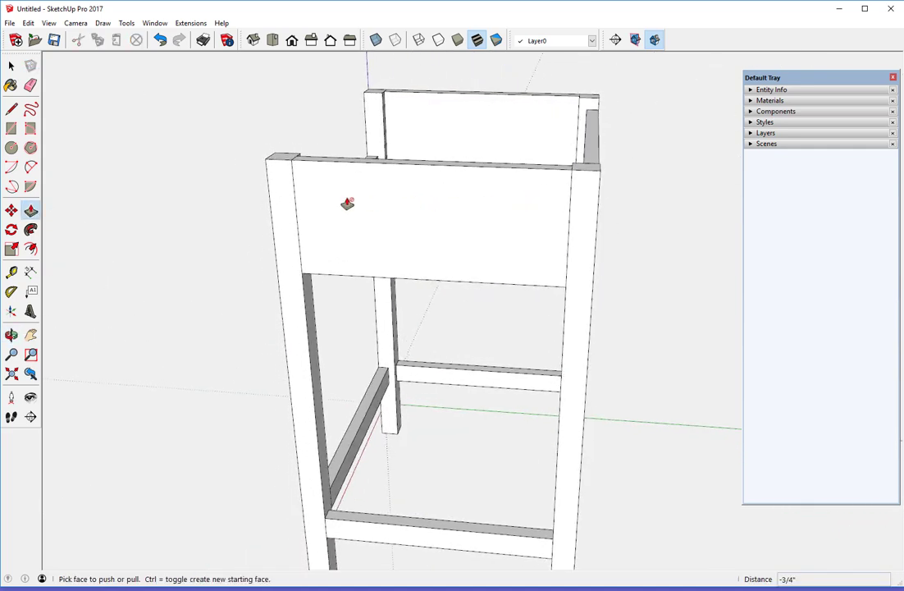
middle_drag(347, 203, 690, 206)
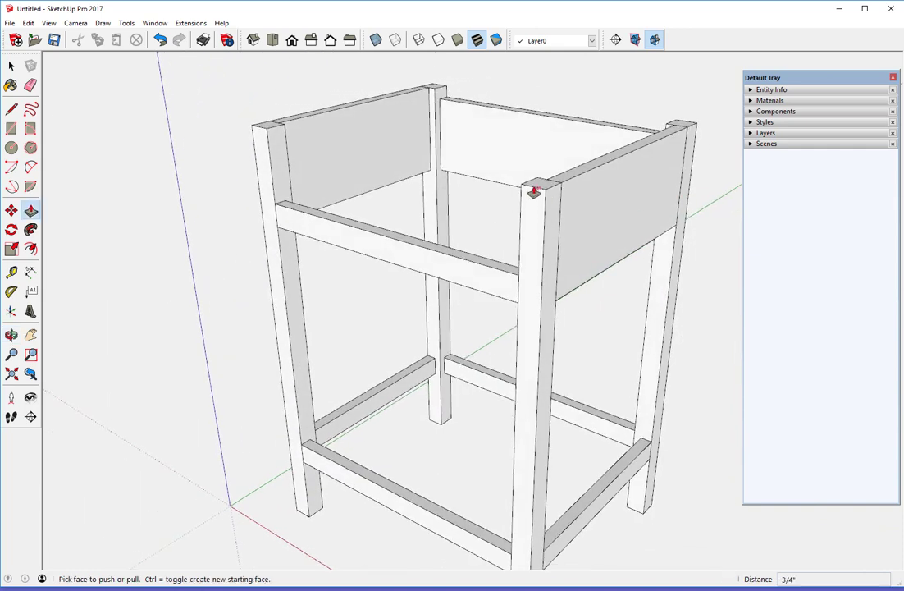
scroll(304, 157, down, 1)
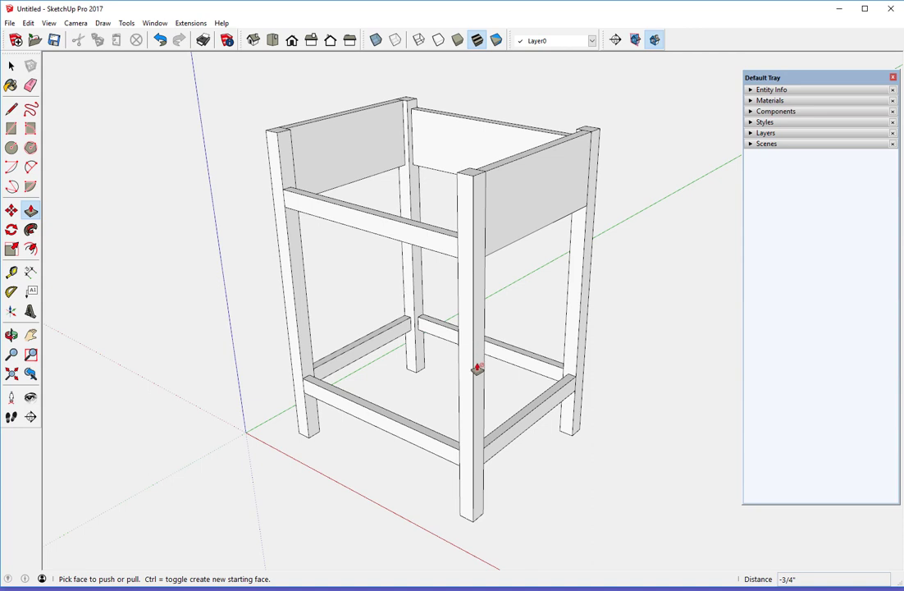